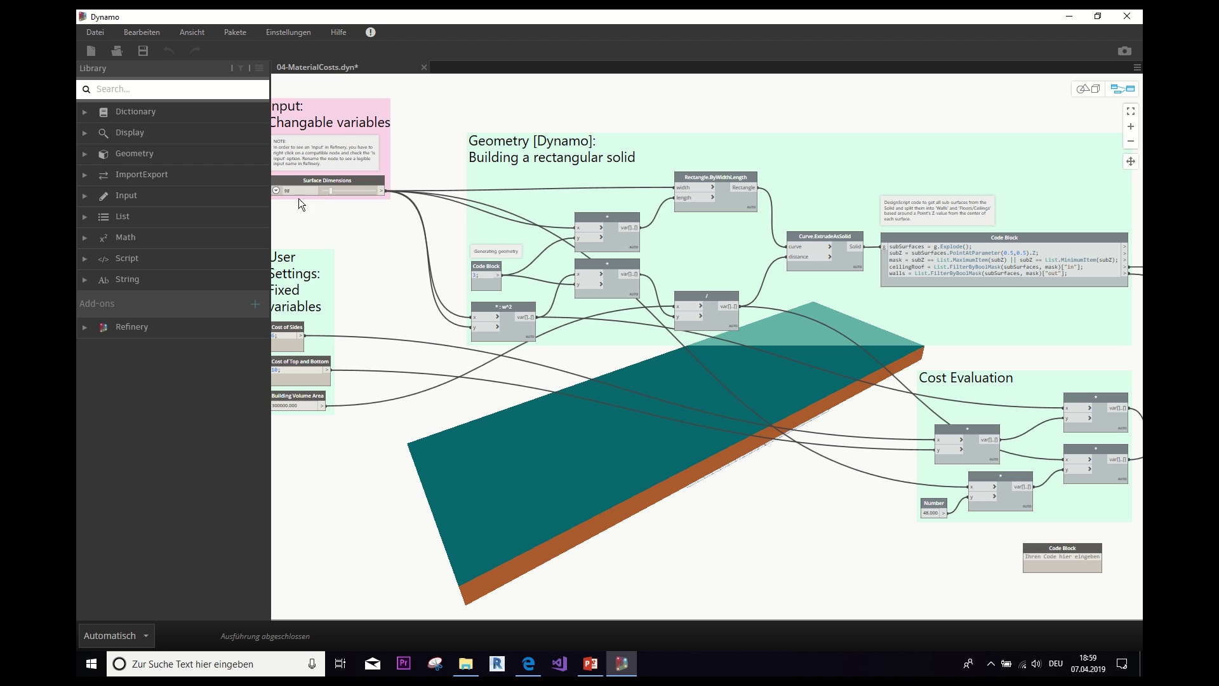
Examine the geometry nodes that build the rectangular solid, from Rectangle.ByWidthLength through Curve.ExtrudeAsSolid to the surface-splitting Code Block.
{"action": "scroll", "coordinate": [606, 430], "scroll_direction": "up", "scroll_amount": 3}
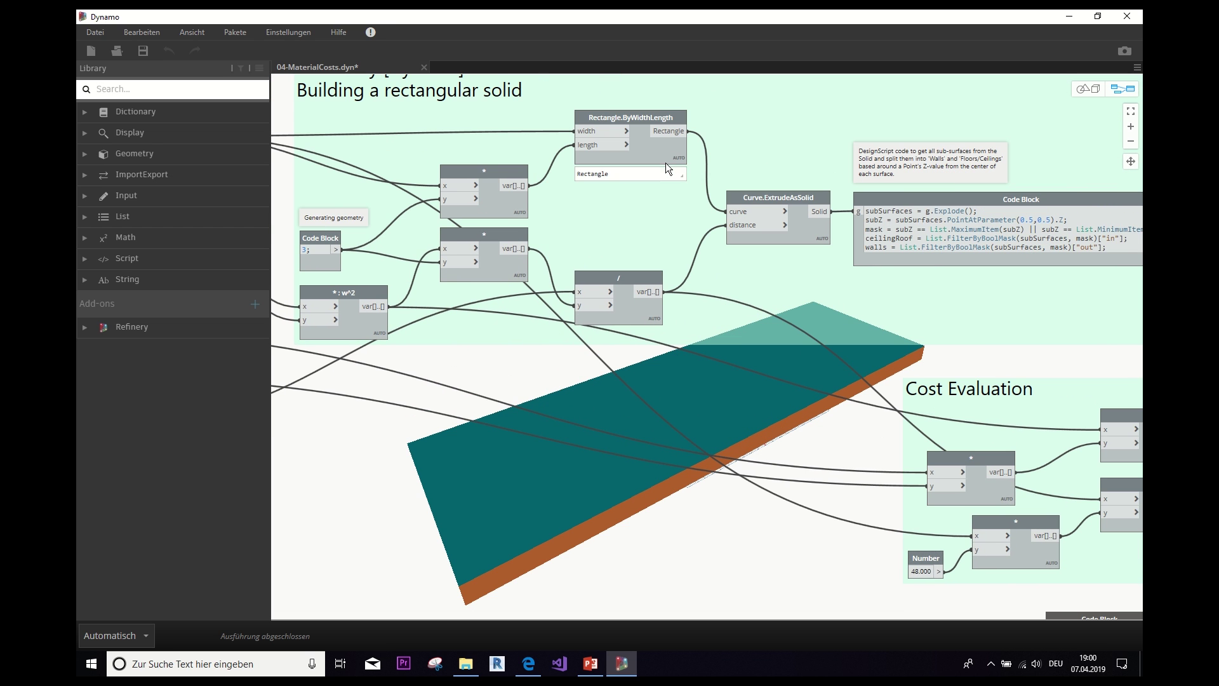
{"action": "mouse_move", "coordinate": [788, 211]}
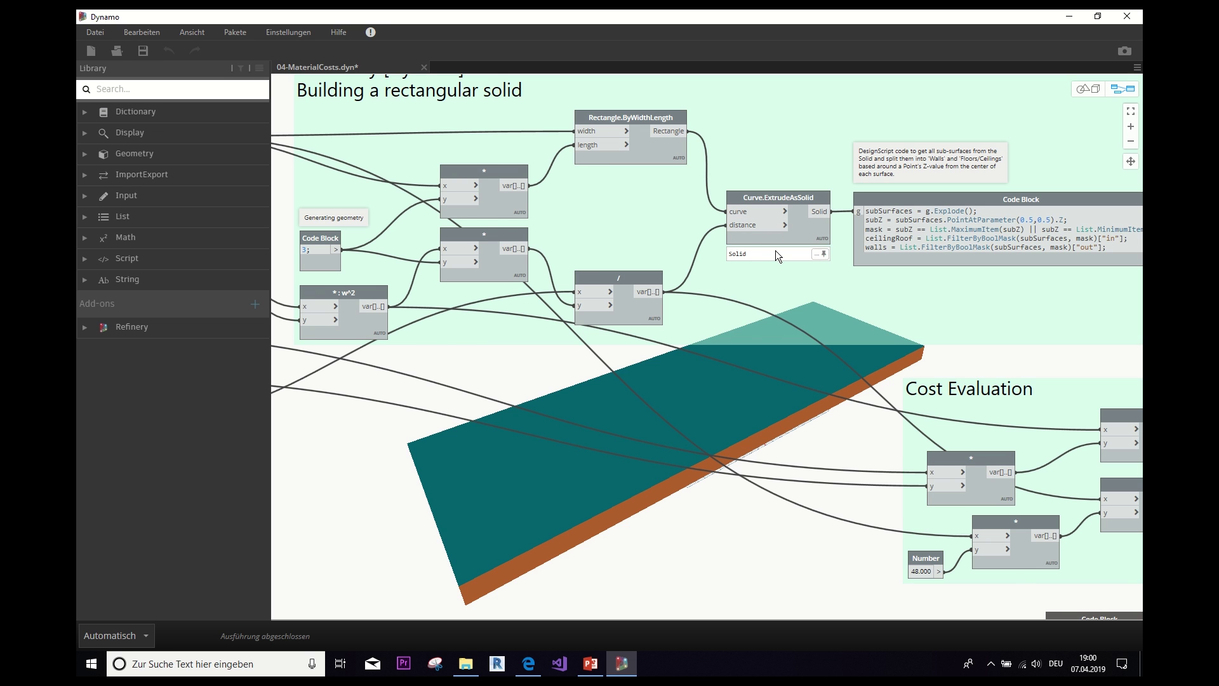
{"action": "scroll", "coordinate": [769, 254], "scroll_direction": "down", "scroll_amount": 4}
{"action": "middle_click_drag", "start_coordinate": [713, 234], "coordinate": [583, 228]}
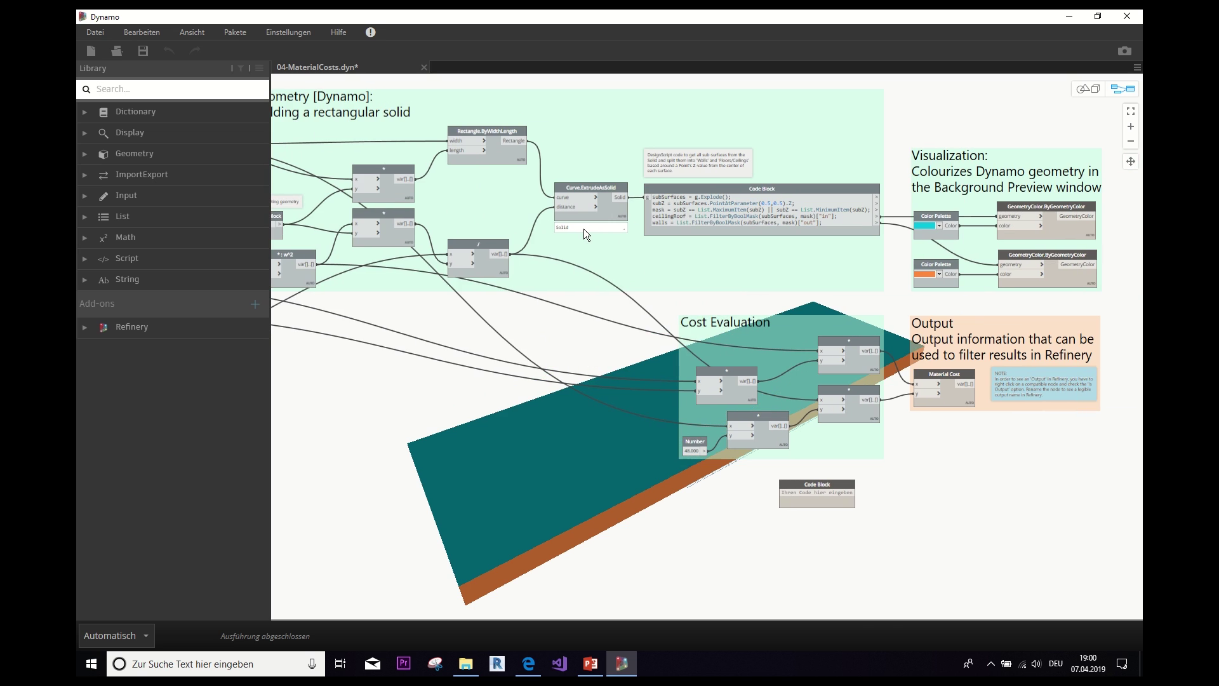
{"action": "mouse_move", "coordinate": [824, 208]}
{"action": "scroll", "coordinate": [572, 346], "scroll_direction": "down", "scroll_amount": 3}
{"action": "middle_click_drag", "start_coordinate": [578, 353], "coordinate": [790, 322]}
{"action": "scroll", "coordinate": [888, 324], "scroll_direction": "up", "scroll_amount": 1}
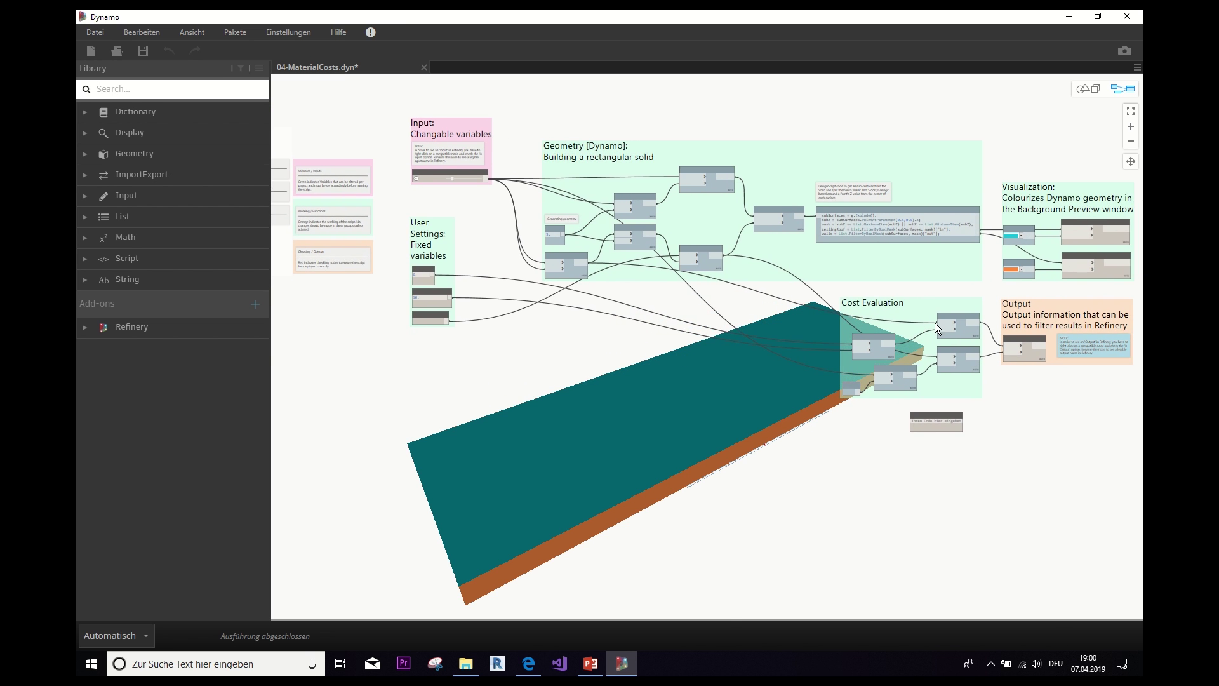
Examine the fixed cost and building volume variables and how they feed the Cost Evaluation nodes and the Material Cost output.
{"action": "scroll", "coordinate": [935, 322], "scroll_direction": "up", "scroll_amount": 2}
{"action": "middle_click_drag", "start_coordinate": [788, 414], "coordinate": [861, 414]}
{"action": "scroll", "coordinate": [344, 329], "scroll_direction": "up", "scroll_amount": 2}
{"action": "middle_click_drag", "start_coordinate": [345, 330], "coordinate": [400, 321]}
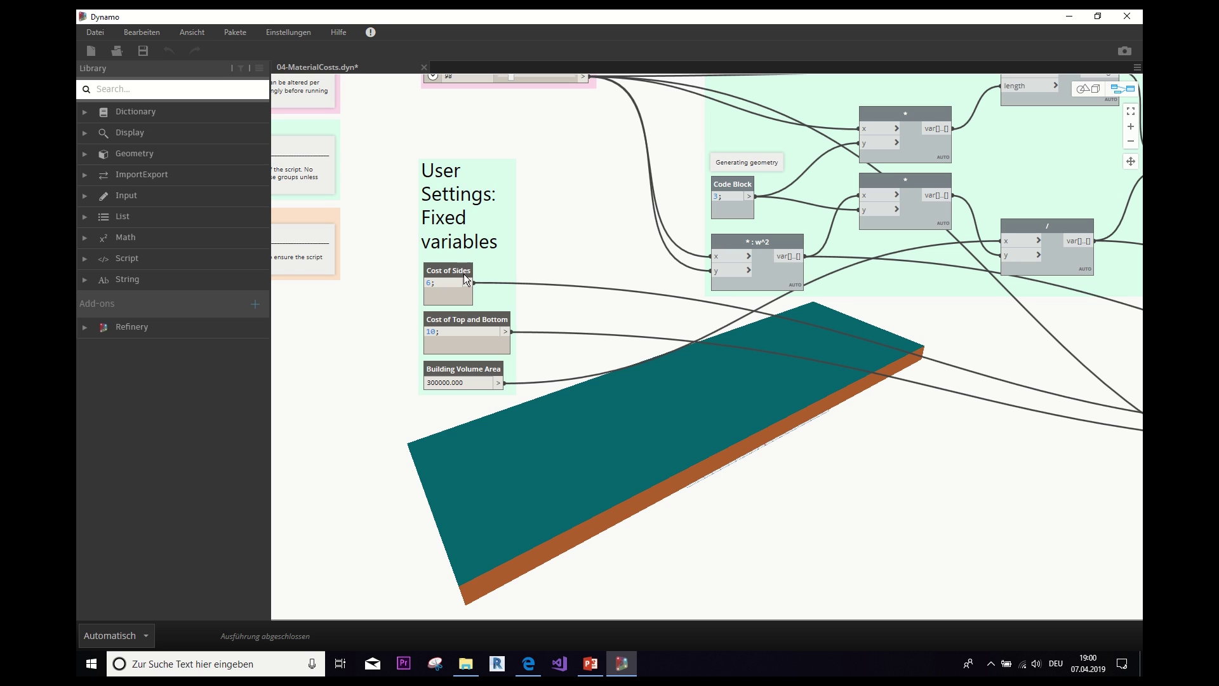
{"action": "mouse_move", "coordinate": [463, 281]}
{"action": "scroll", "coordinate": [672, 498], "scroll_direction": "down", "scroll_amount": 3}
{"action": "middle_click_drag", "start_coordinate": [672, 498], "coordinate": [537, 387]}
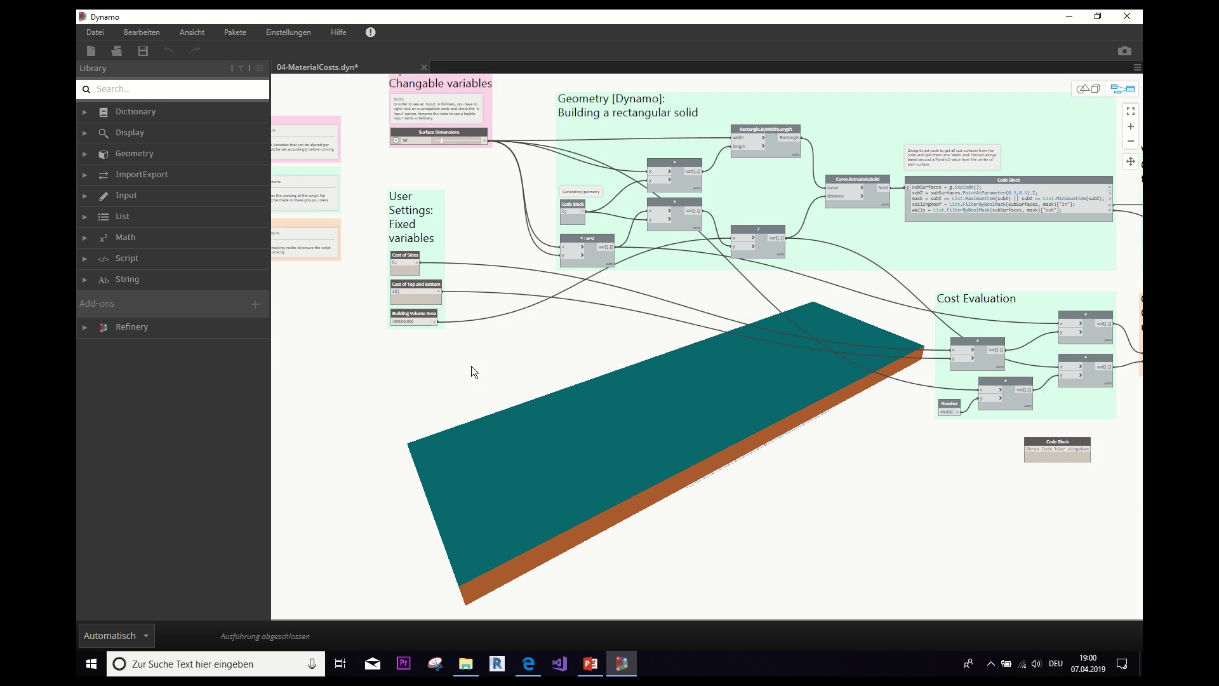
{"action": "middle_click_drag", "start_coordinate": [471, 365], "coordinate": [297, 322]}
{"action": "middle_click_drag", "start_coordinate": [915, 468], "coordinate": [768, 484]}
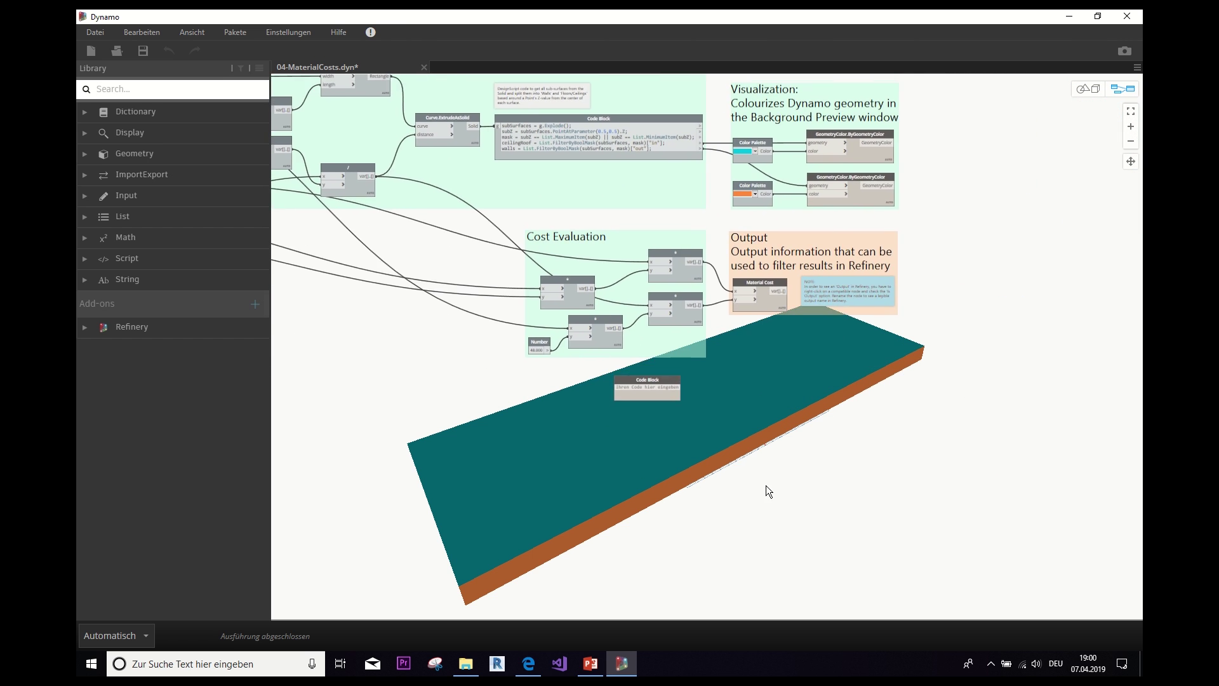
{"action": "scroll", "coordinate": [539, 290], "scroll_direction": "up", "scroll_amount": 2}
{"action": "mouse_move", "coordinate": [747, 272]}
{"action": "mouse_move", "coordinate": [712, 338]}
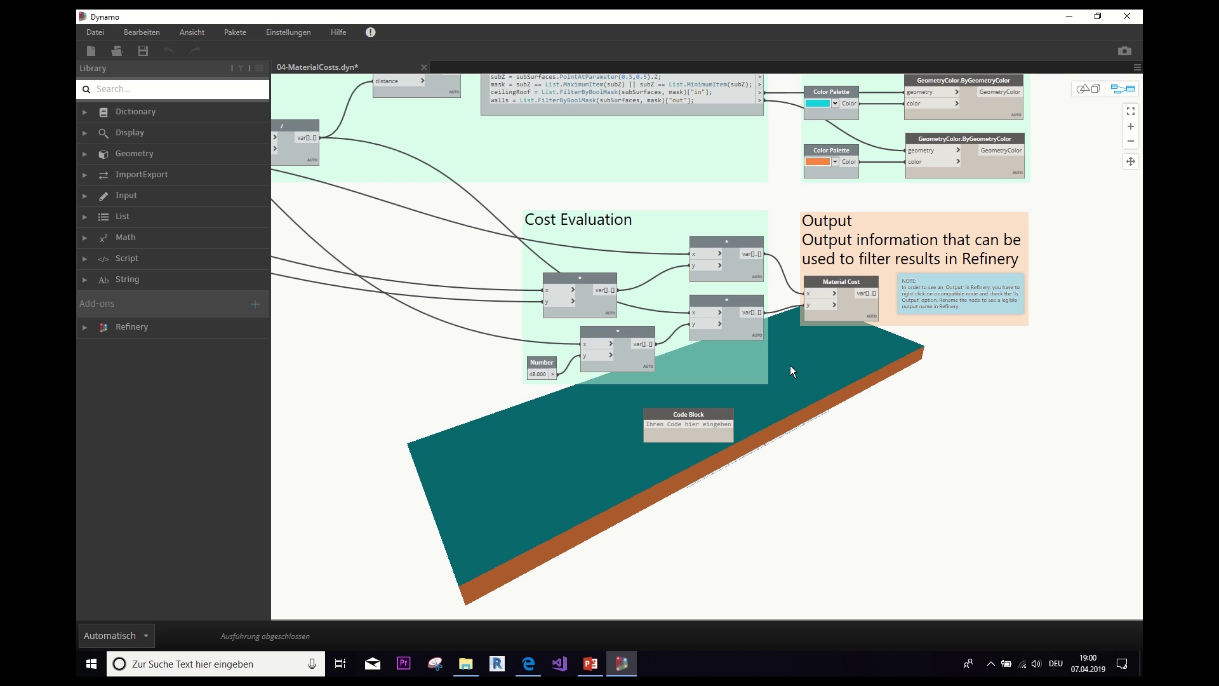
Check in the Surface Dimensions slider's node options whether it is marked as an input for Refinery.
{"action": "scroll", "coordinate": [789, 363], "scroll_direction": "down", "scroll_amount": 5}
{"action": "middle_click_drag", "start_coordinate": [778, 362], "coordinate": [1021, 394]}
{"action": "scroll", "coordinate": [704, 397], "scroll_direction": "down", "scroll_amount": 2}
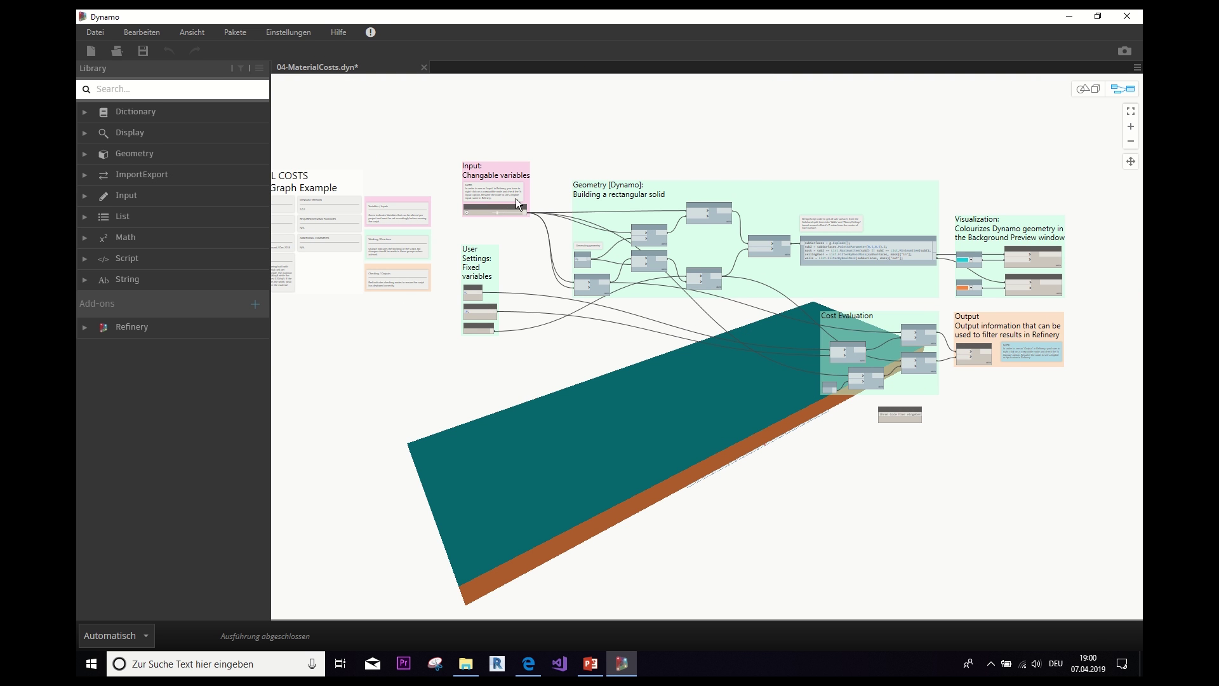
{"action": "scroll", "coordinate": [516, 202], "scroll_direction": "up", "scroll_amount": 3}
{"action": "scroll", "coordinate": [448, 221], "scroll_direction": "up", "scroll_amount": 4}
{"action": "middle_click_drag", "start_coordinate": [501, 256], "coordinate": [578, 283]}
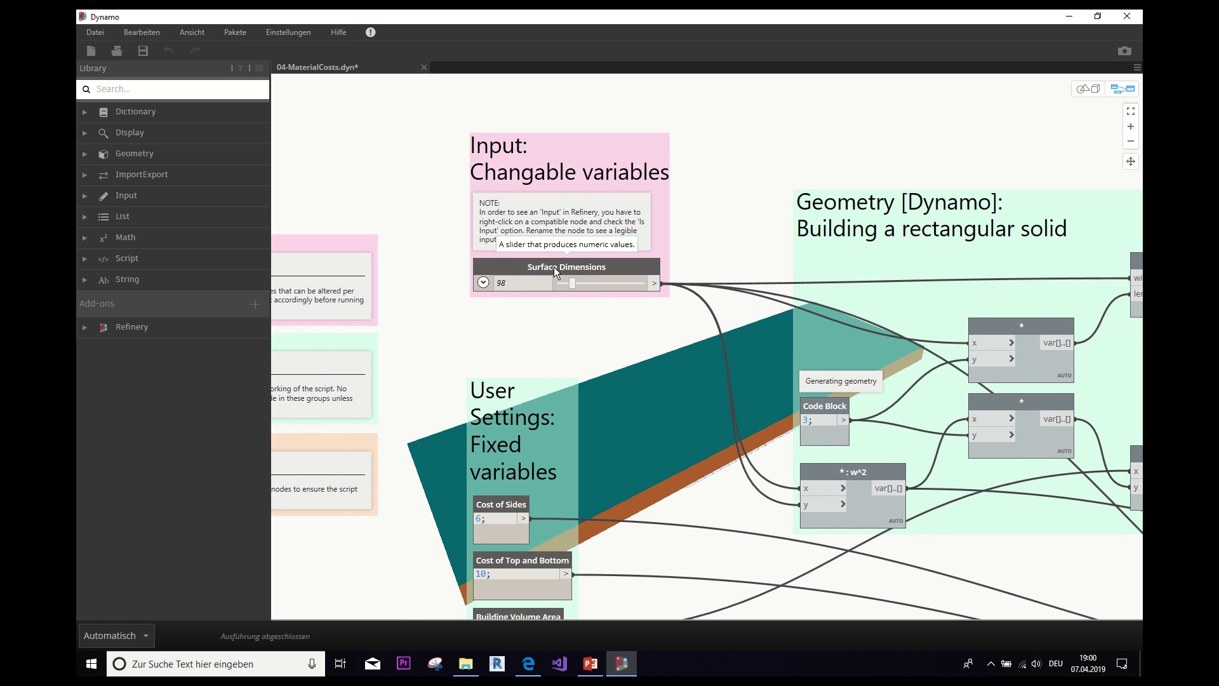
{"action": "right_click", "coordinate": [553, 267]}
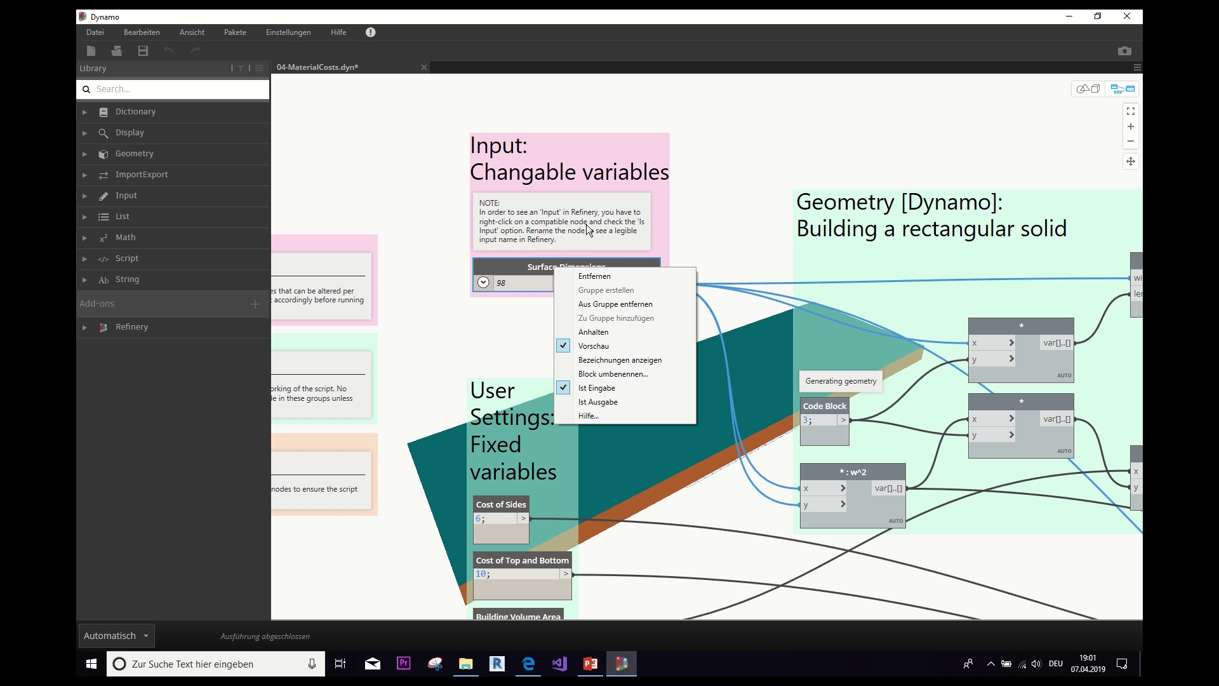
{"action": "left_click", "coordinate": [478, 325]}
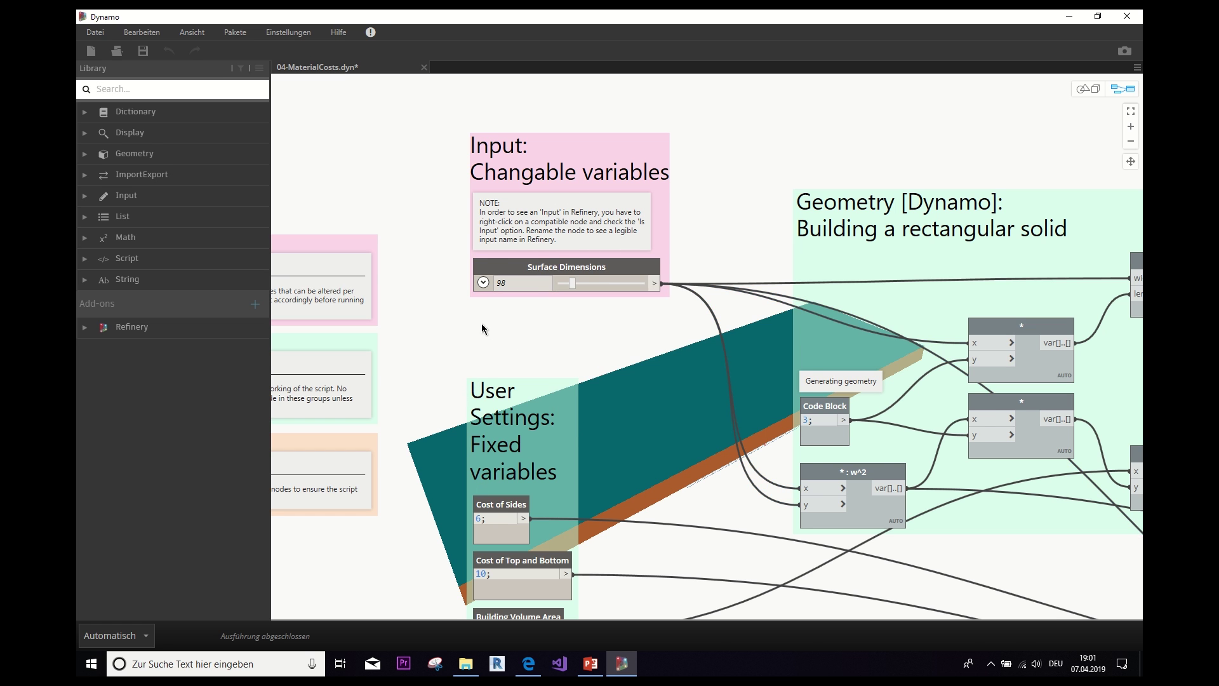
Check whether the Material Cost node is marked as an output and inspect its computed value.
{"action": "scroll", "coordinate": [685, 377], "scroll_direction": "down", "scroll_amount": 8}
{"action": "scroll", "coordinate": [787, 316], "scroll_direction": "up", "scroll_amount": 10}
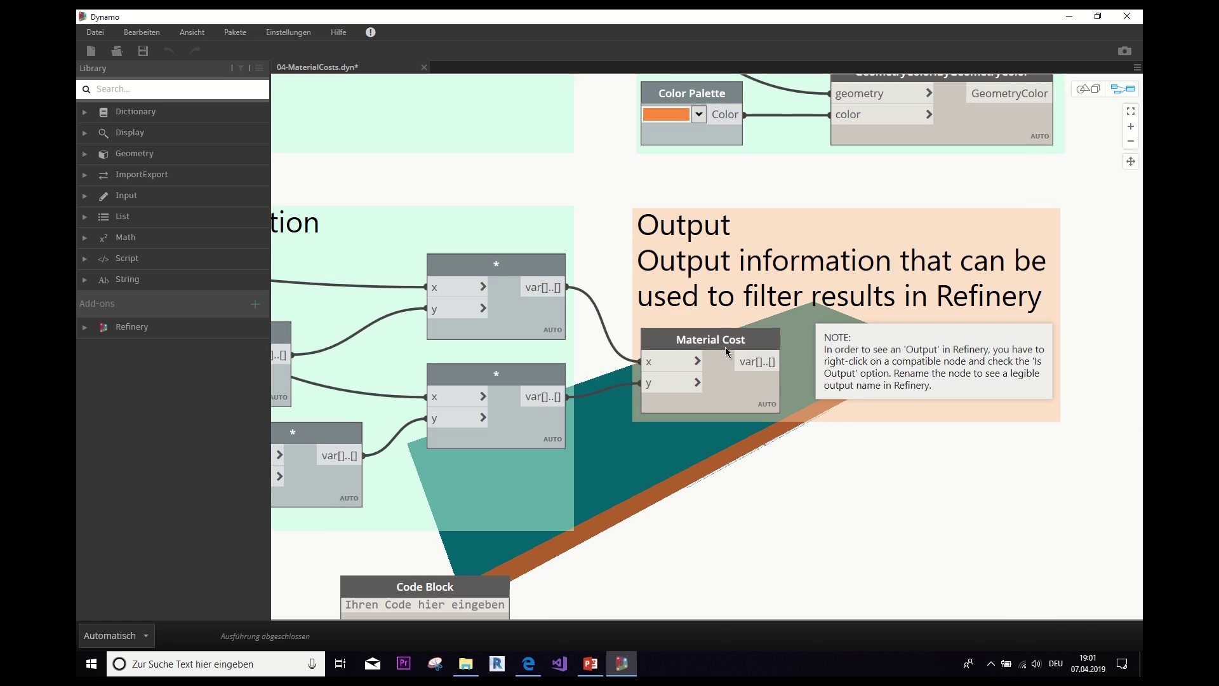
{"action": "right_click", "coordinate": [700, 337]}
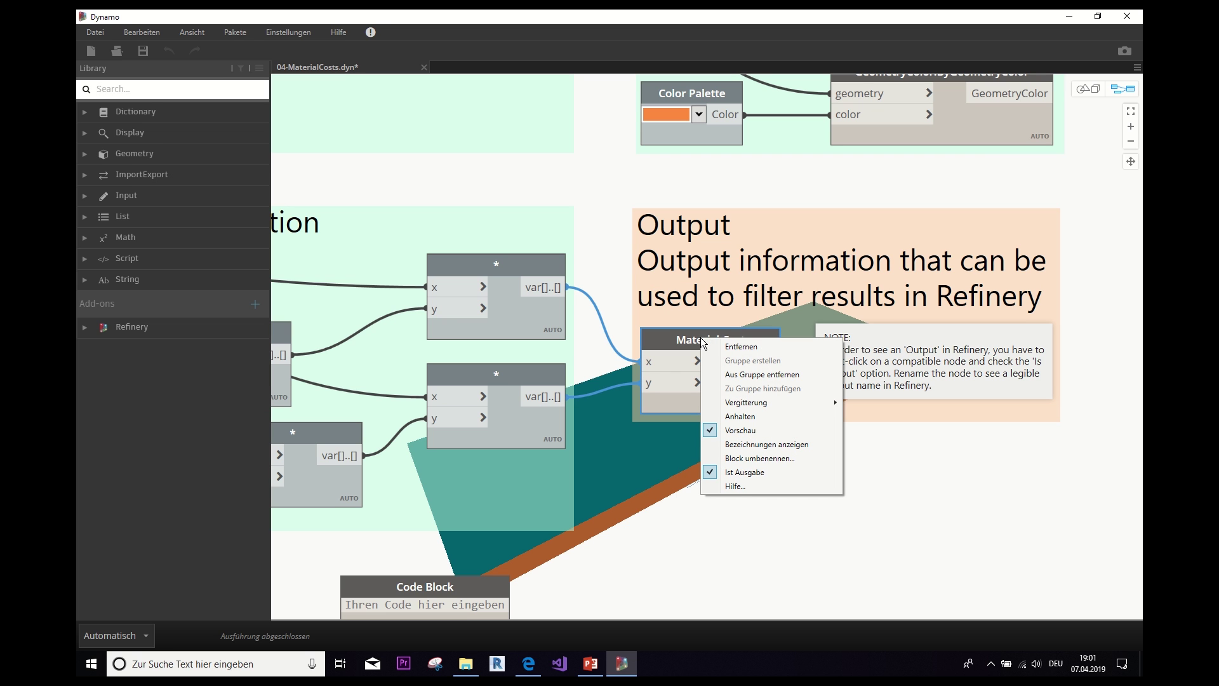
{"action": "left_click", "coordinate": [770, 551]}
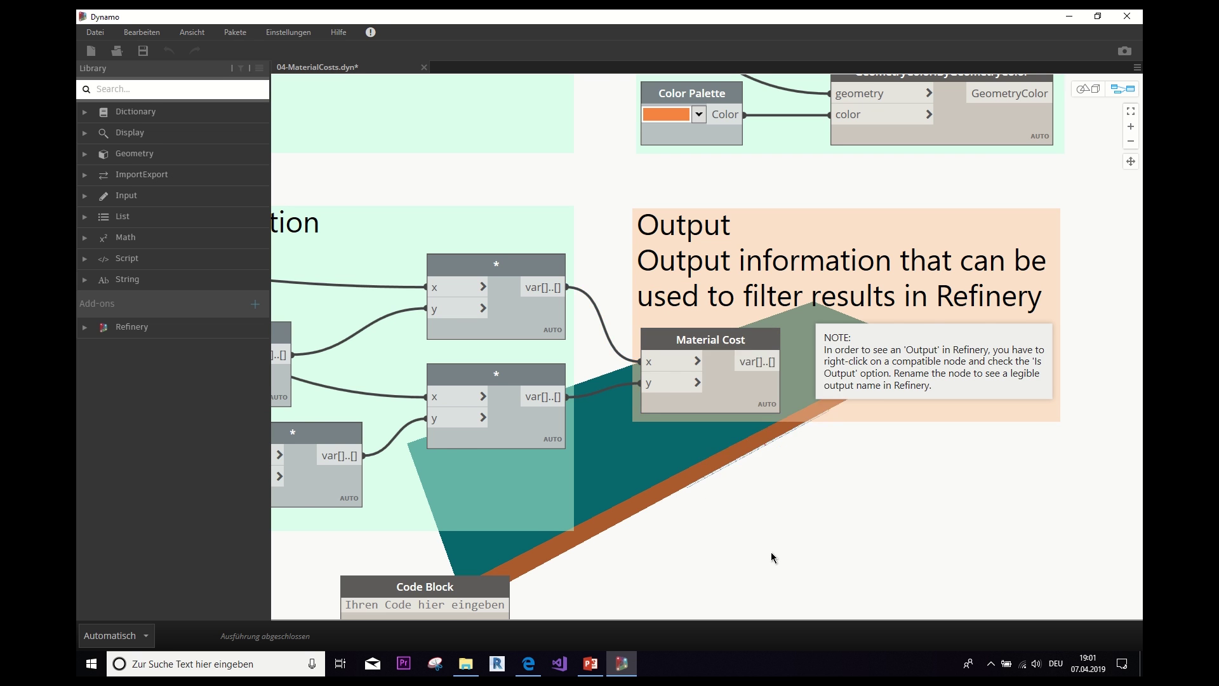
{"action": "scroll", "coordinate": [770, 553], "scroll_direction": "down", "scroll_amount": 3}
{"action": "scroll", "coordinate": [731, 447], "scroll_direction": "up", "scroll_amount": 4}
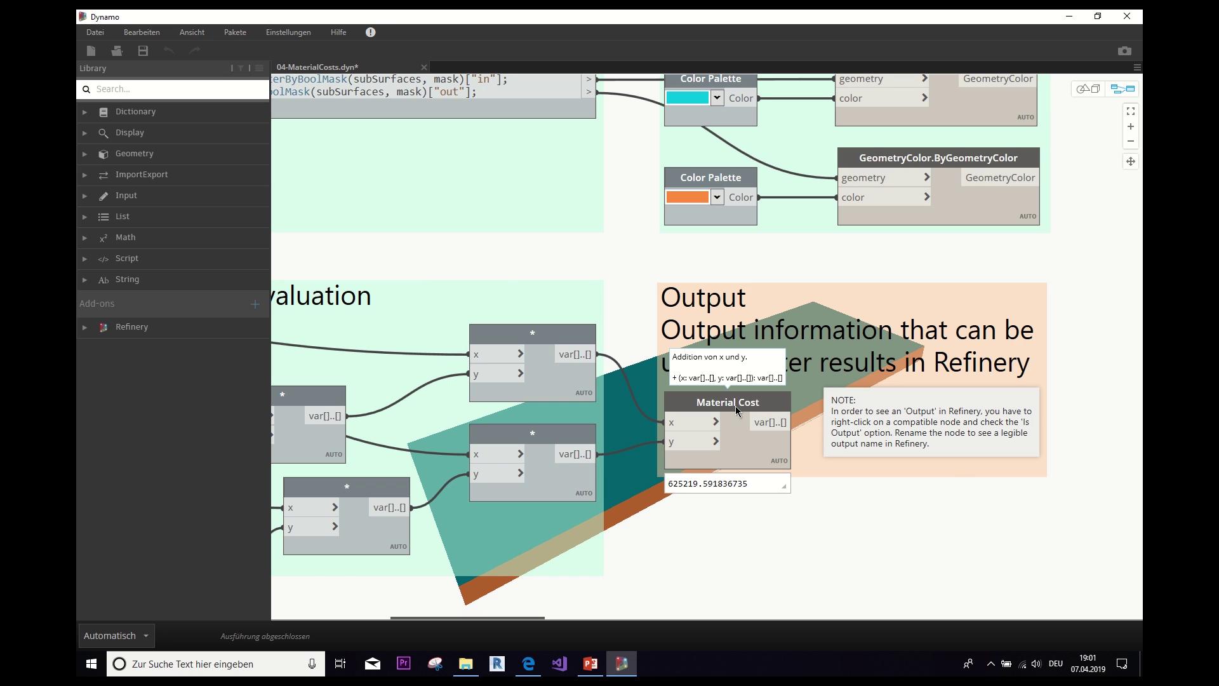
{"action": "scroll", "coordinate": [935, 533], "scroll_direction": "down", "scroll_amount": 8}
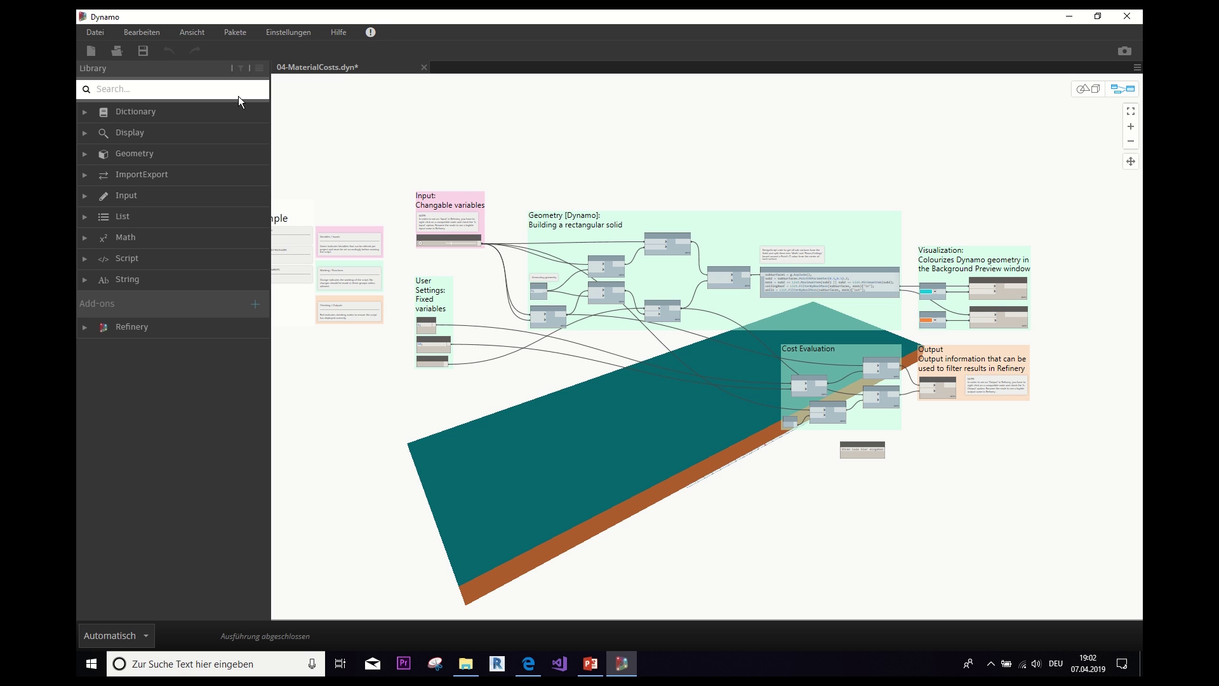
Open Refinery and start a new study with Optimize as the generation method.
{"action": "left_click", "coordinate": [201, 37]}
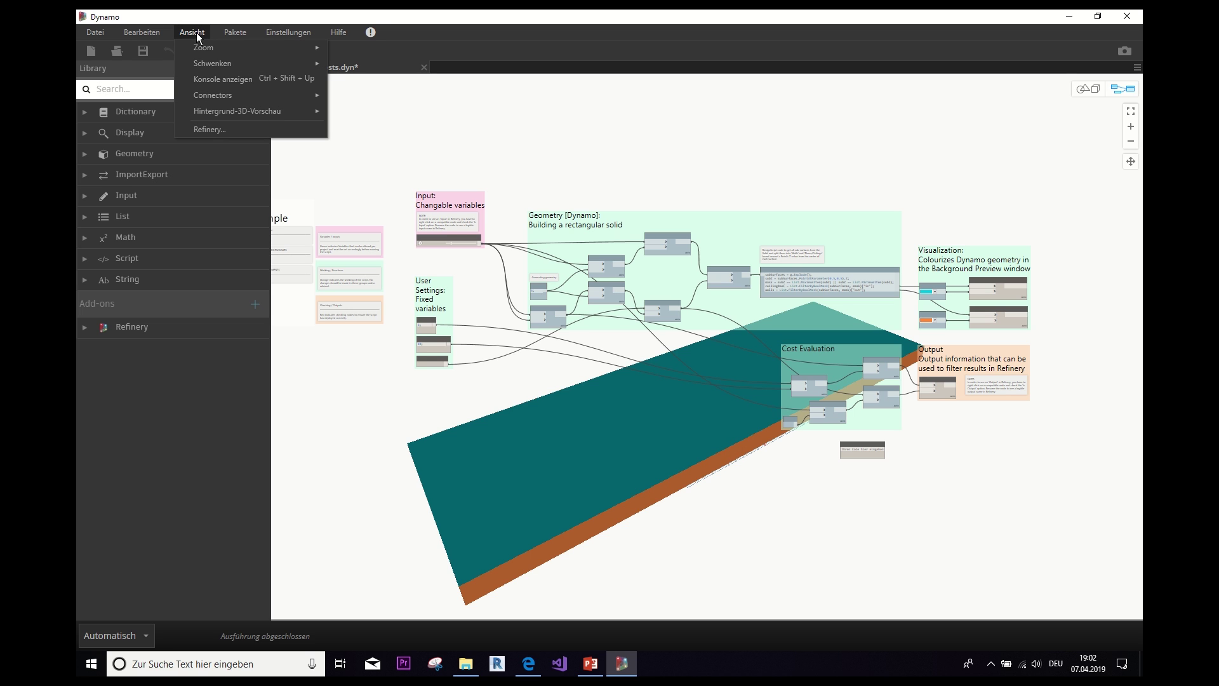
{"action": "left_click", "coordinate": [214, 129]}
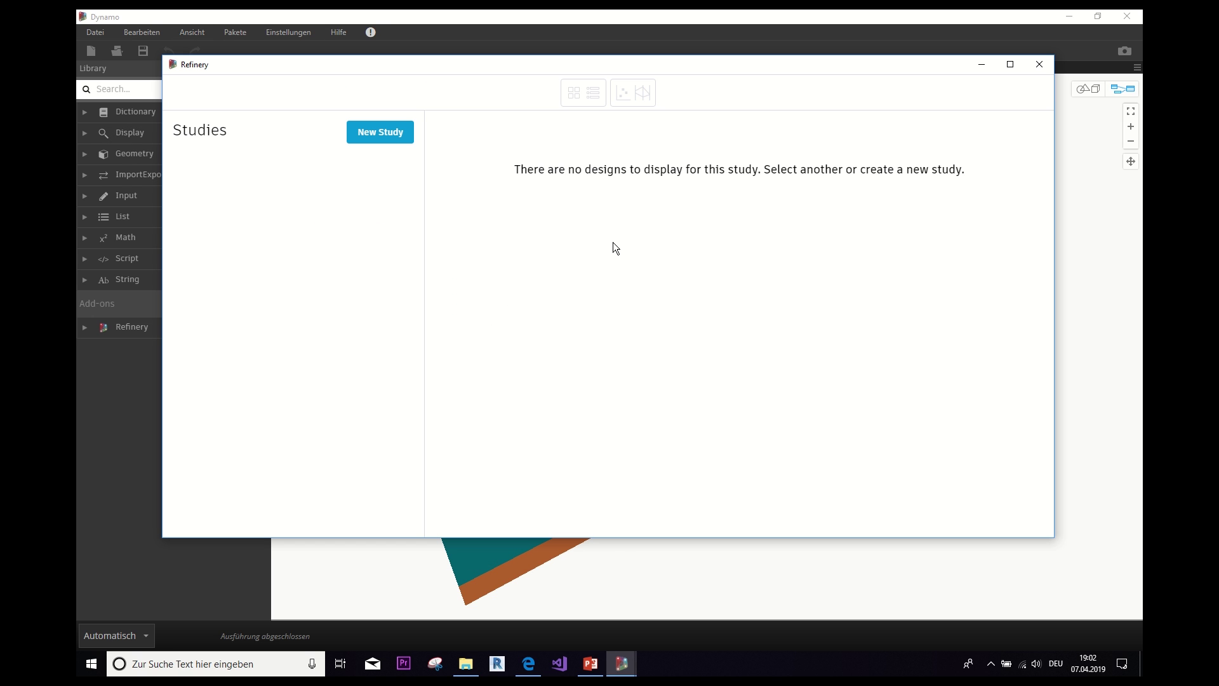
{"action": "left_click", "coordinate": [386, 136]}
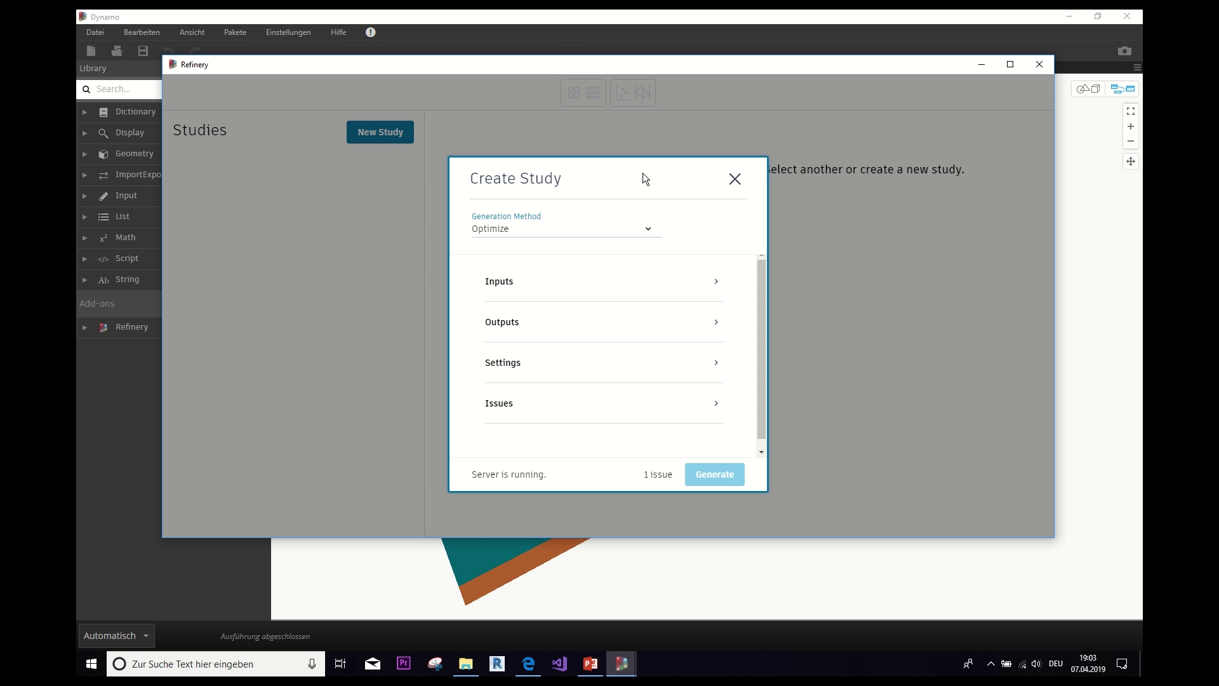
{"action": "left_click", "coordinate": [648, 229]}
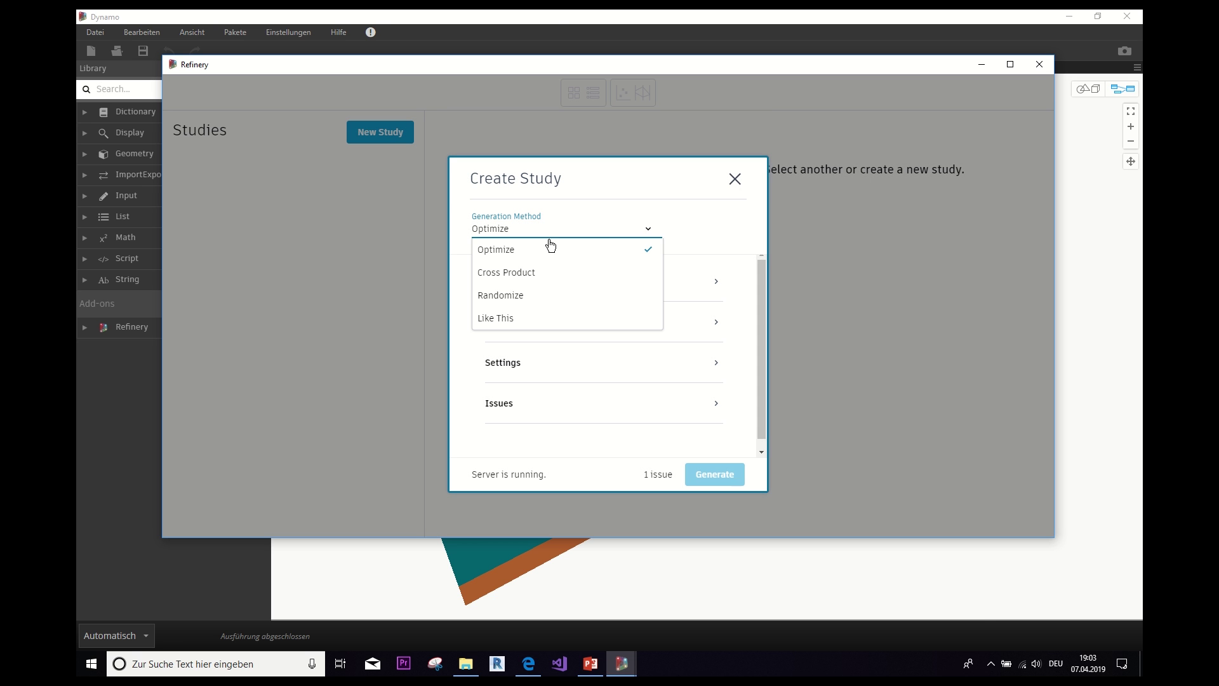
{"action": "left_click", "coordinate": [604, 251]}
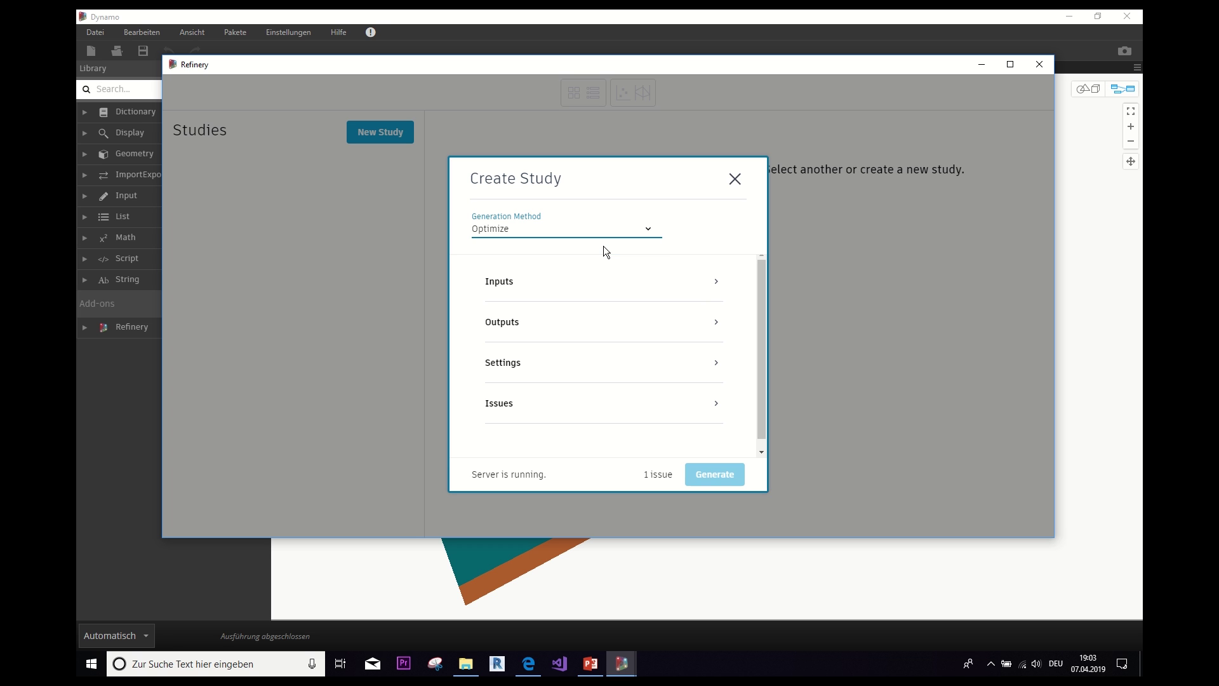
Show the study's inputs and keep Surface Dimensions enabled as a variable.
{"action": "left_click", "coordinate": [715, 285]}
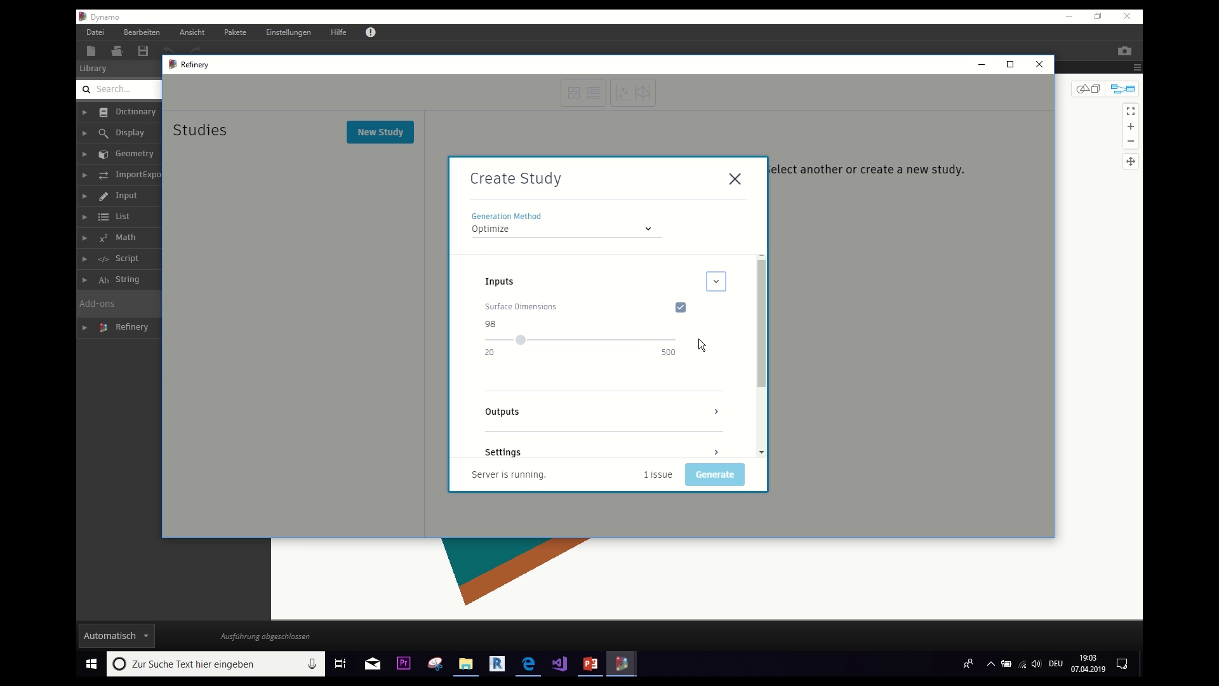
{"action": "left_click", "coordinate": [680, 309]}
{"action": "left_click", "coordinate": [680, 309]}
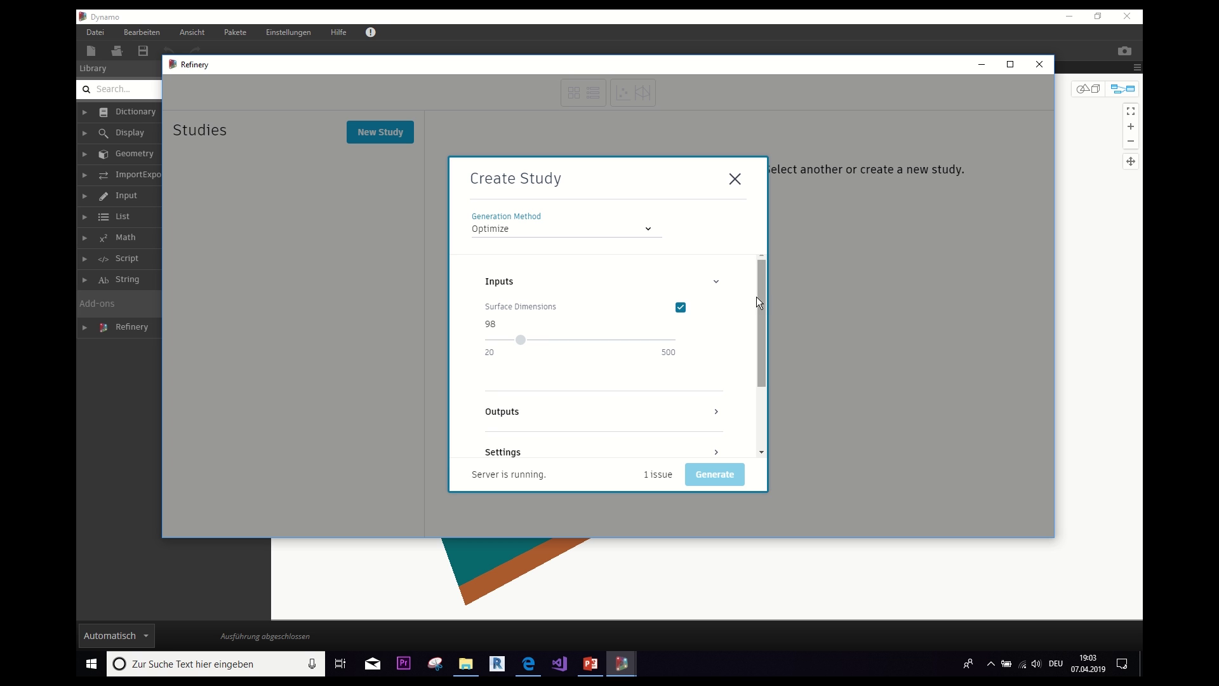
Set the Material Cost output goal of the study to MINIMIZE.
{"action": "left_click_drag", "start_coordinate": [761, 295], "coordinate": [746, 347]}
{"action": "left_click", "coordinate": [715, 326]}
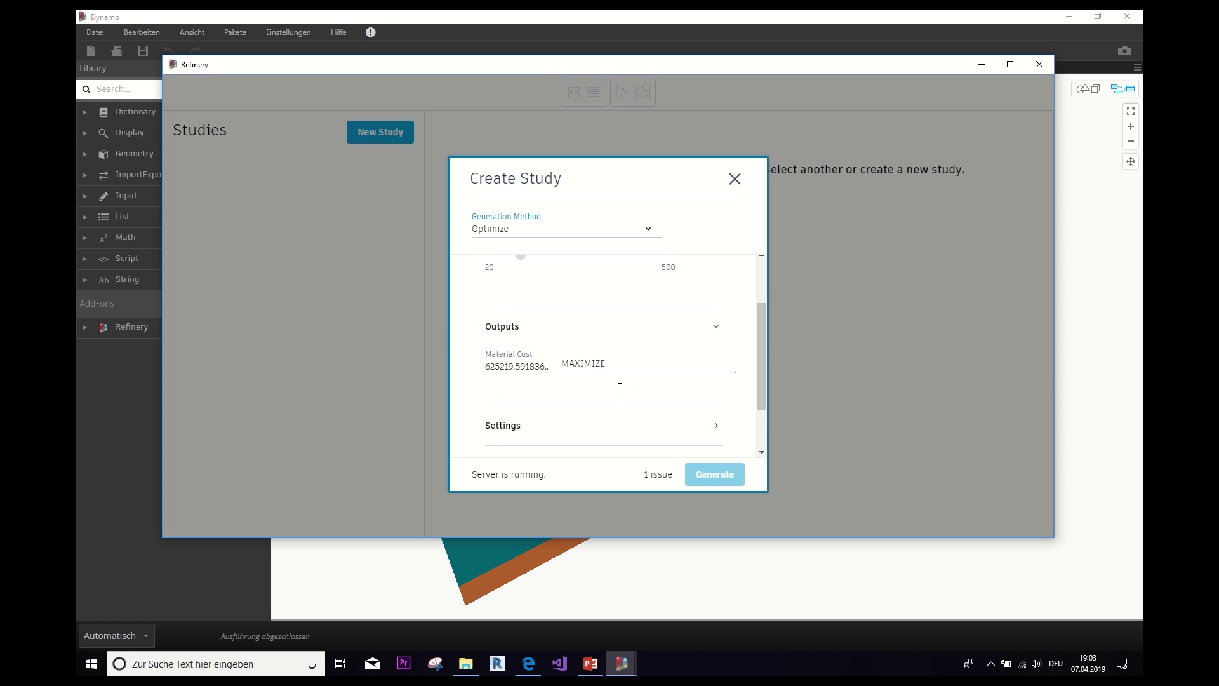
{"action": "left_click", "coordinate": [623, 365]}
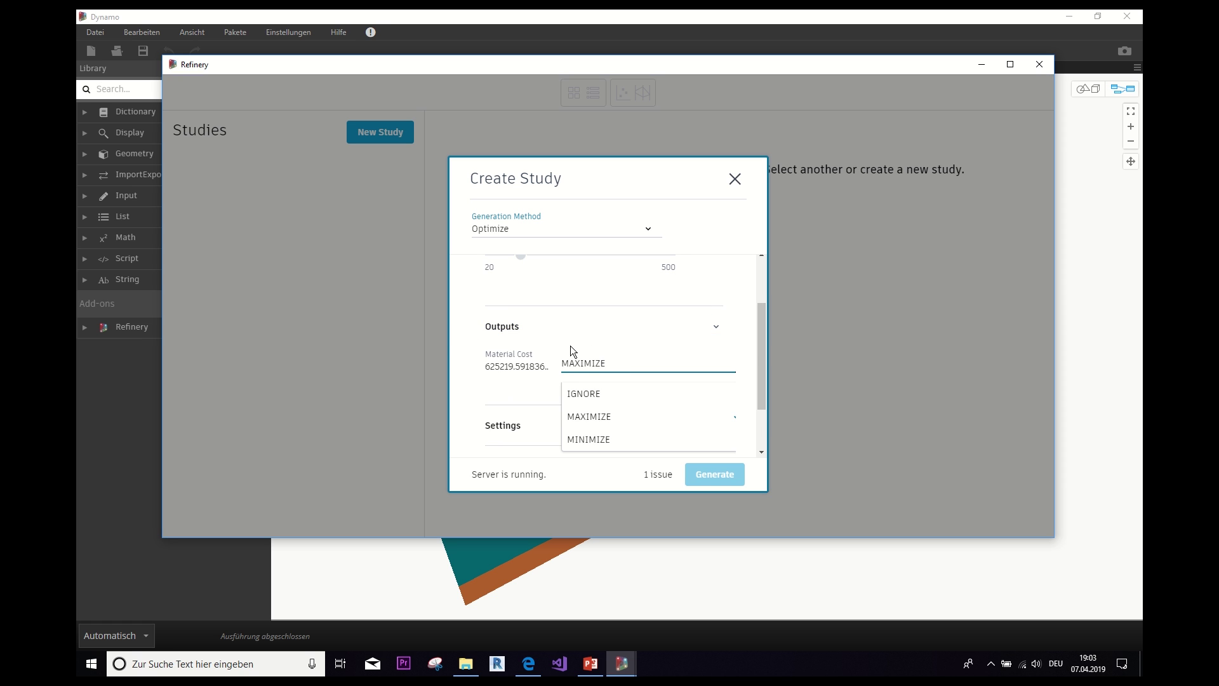
{"action": "left_click", "coordinate": [579, 438]}
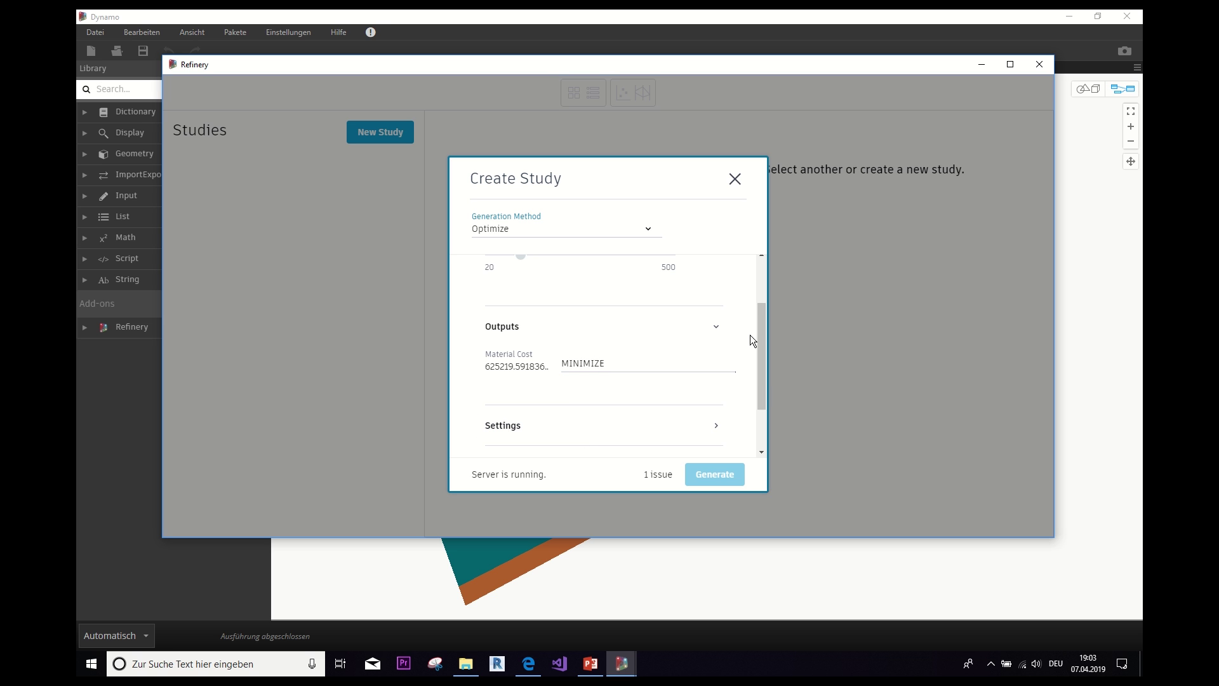
Show the study's population, generation and seed settings and set the seed to 5.
{"action": "left_click_drag", "start_coordinate": [761, 332], "coordinate": [759, 392]}
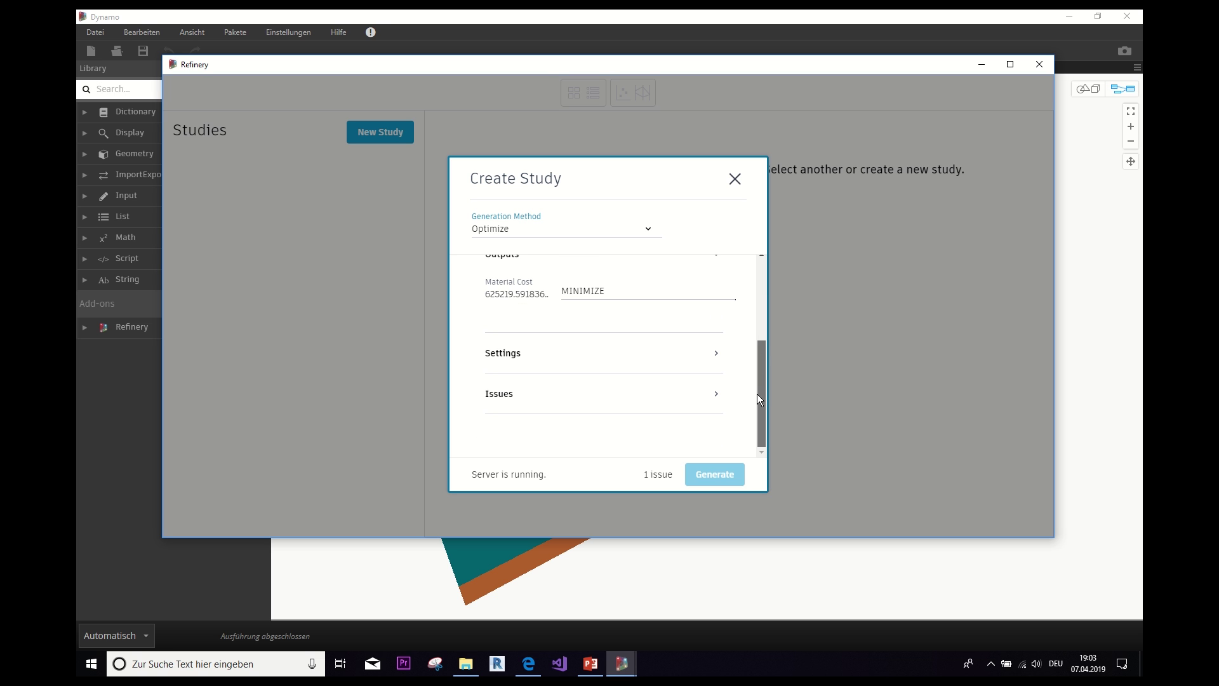
{"action": "left_click", "coordinate": [630, 352]}
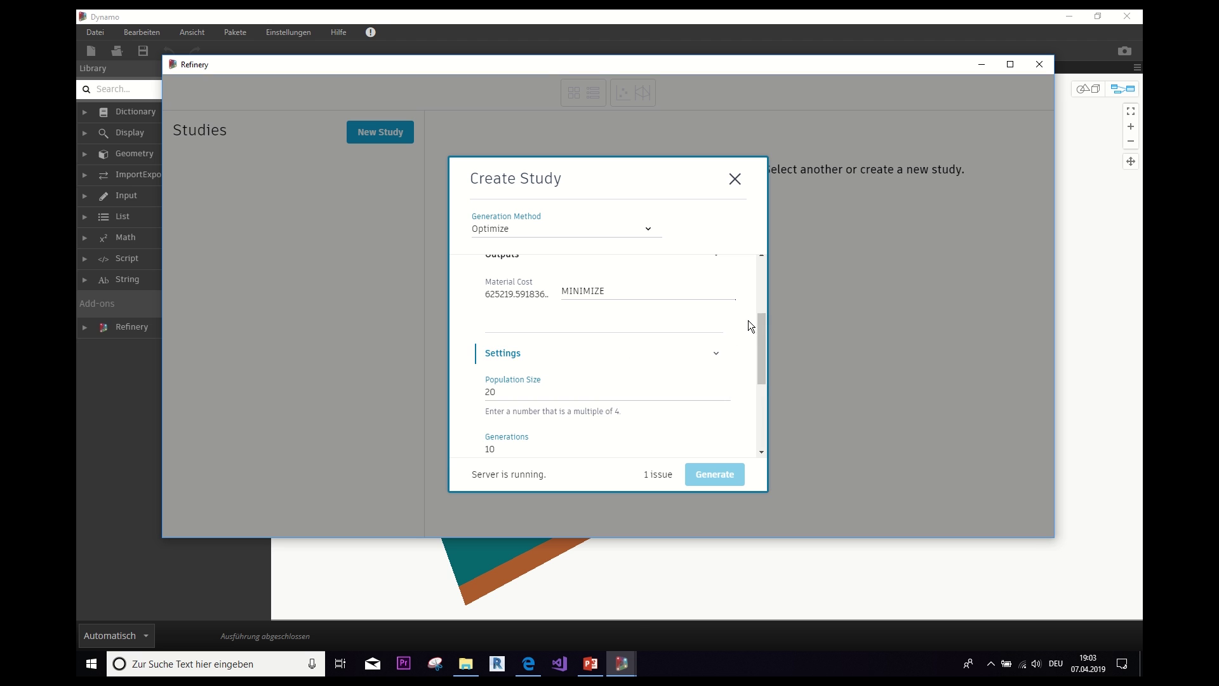
{"action": "left_click_drag", "start_coordinate": [757, 327], "coordinate": [759, 351]}
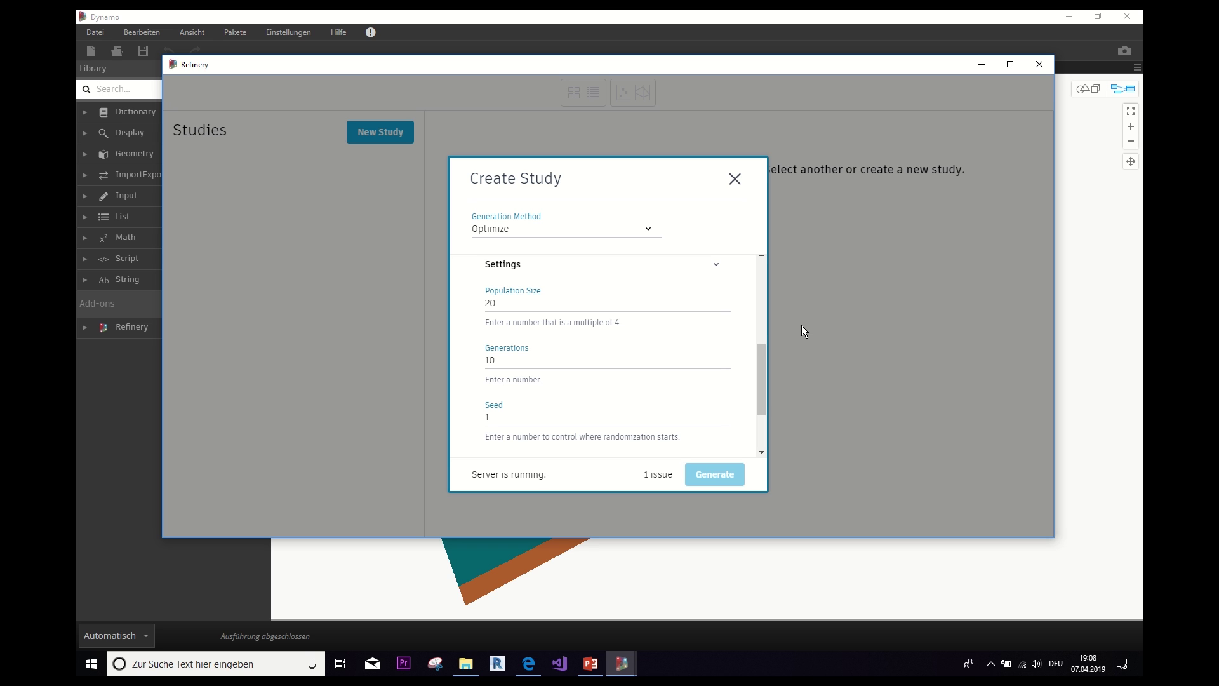
{"action": "left_click", "coordinate": [527, 298]}
{"action": "left_click", "coordinate": [527, 379]}
{"action": "left_click", "coordinate": [507, 294]}
{"action": "left_click", "coordinate": [519, 360]}
{"action": "left_click", "coordinate": [515, 416]}
{"action": "key", "text": "BackSpace"}
{"action": "left_click", "coordinate": [487, 418]}
{"action": "type", "text": "1"}
{"action": "left_click_drag", "start_coordinate": [498, 418], "coordinate": [482, 419]}
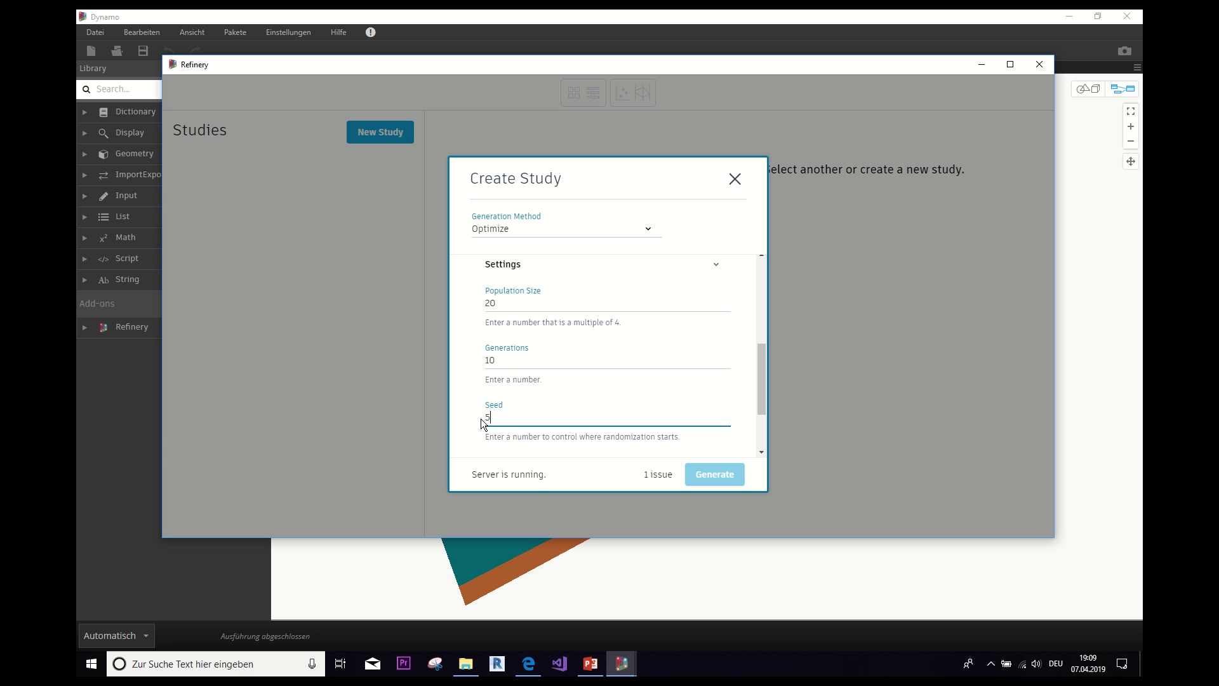
Check the study's Generations and Population Size settings and show its list of issues.
{"action": "double_click", "coordinate": [502, 360]}
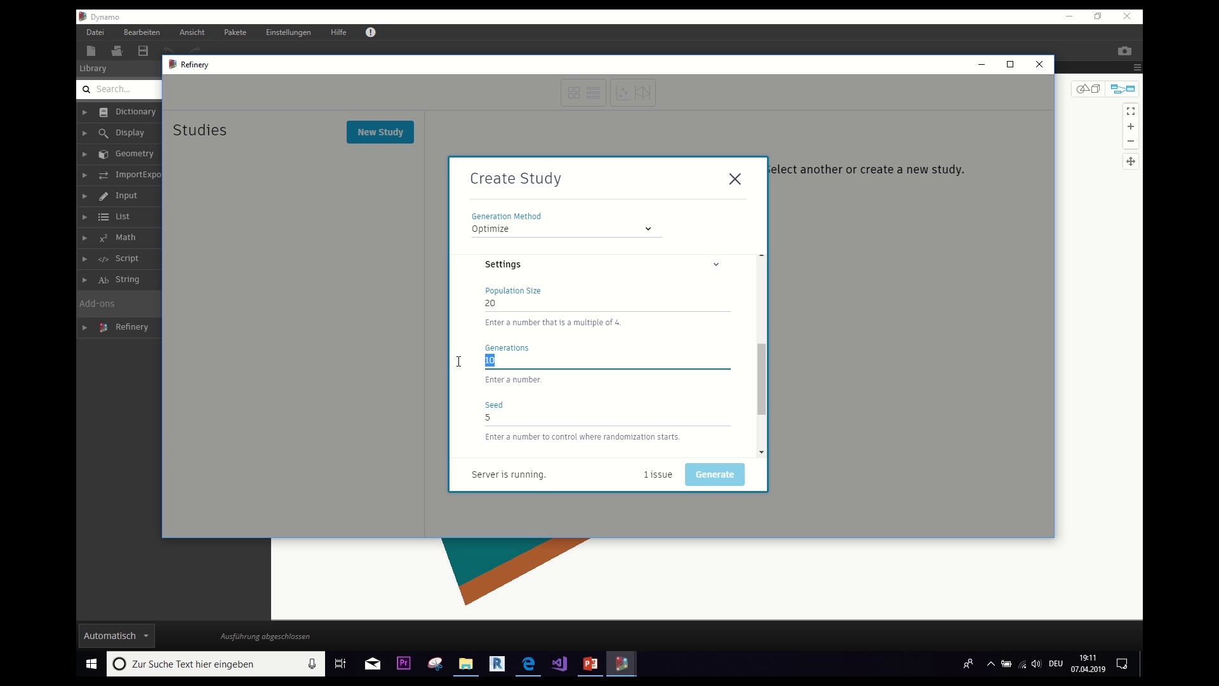
{"action": "left_click", "coordinate": [517, 304]}
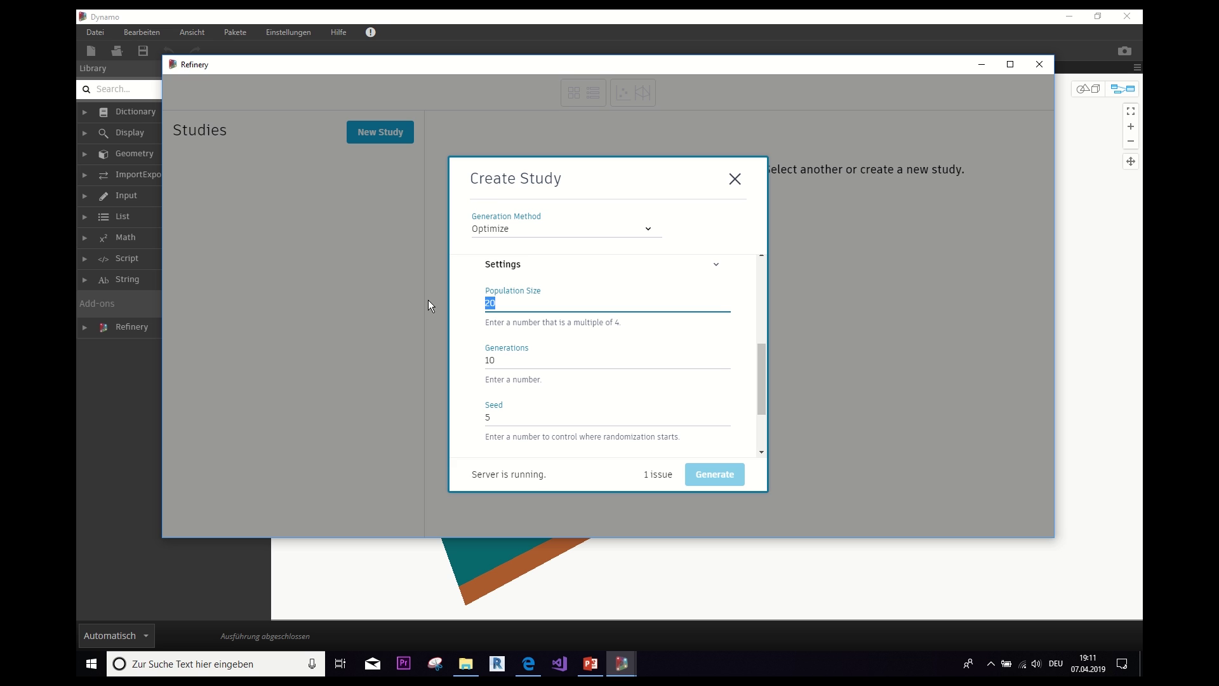
{"action": "scroll", "coordinate": [740, 312], "scroll_direction": "down", "scroll_amount": 1}
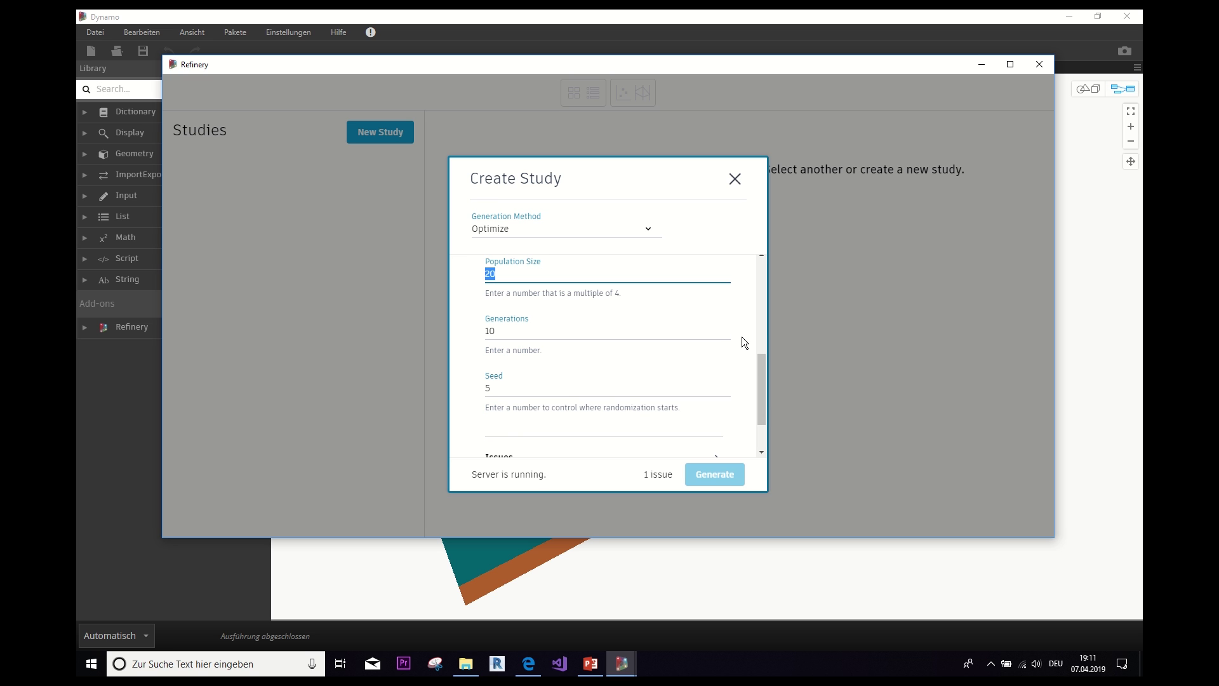
{"action": "scroll", "coordinate": [763, 398], "scroll_direction": "down", "scroll_amount": 2}
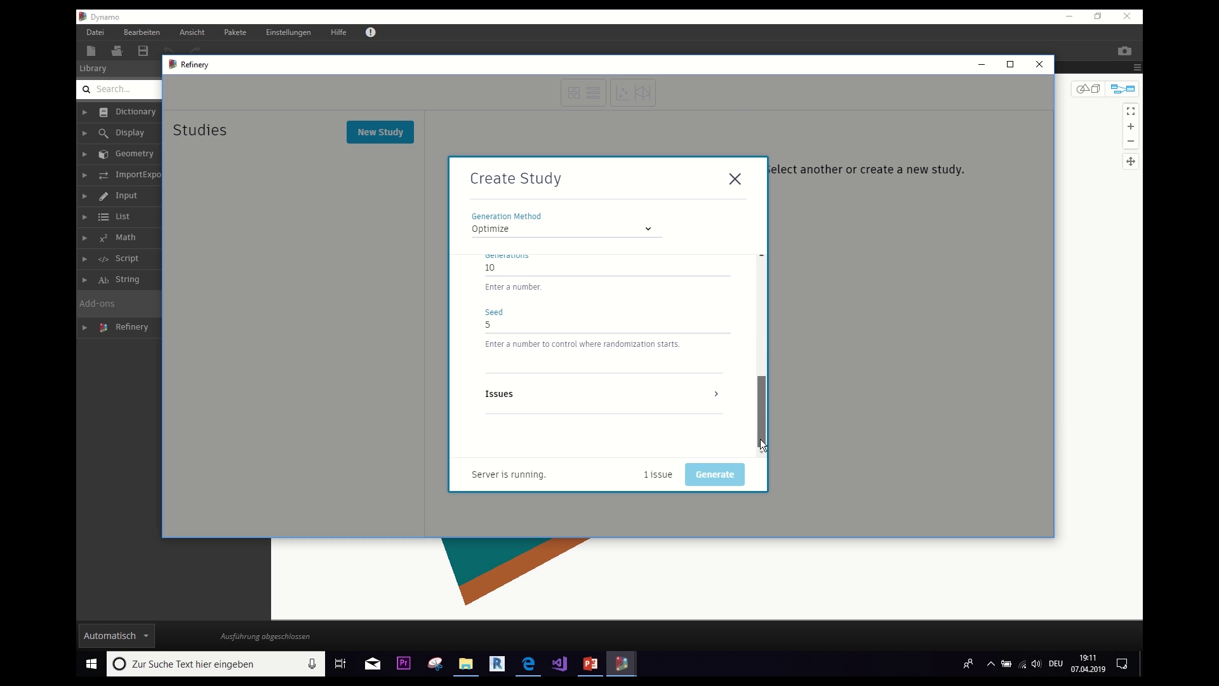
{"action": "left_click", "coordinate": [716, 394]}
{"action": "scroll", "coordinate": [542, 393], "scroll_direction": "down", "scroll_amount": 3}
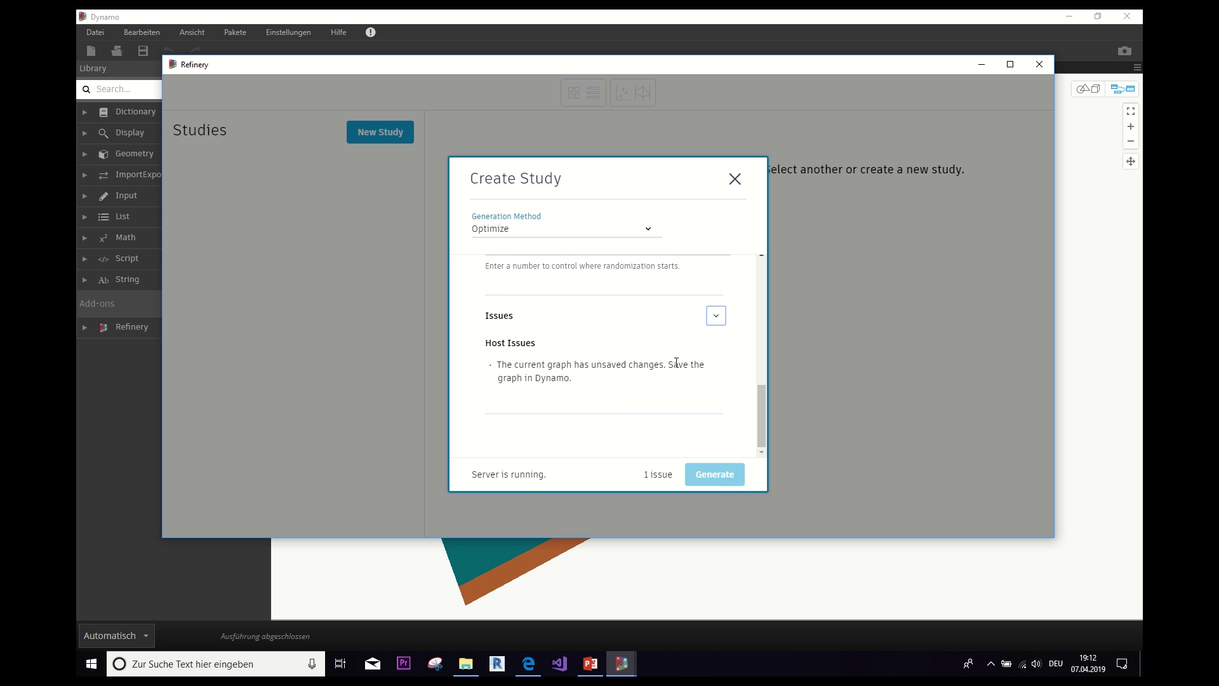
Save the 04-MaterialCosts graph in Dynamo and generate the optimization study in Refinery.
{"action": "left_click", "coordinate": [615, 589]}
{"action": "mouse_move", "coordinate": [1013, 11]}
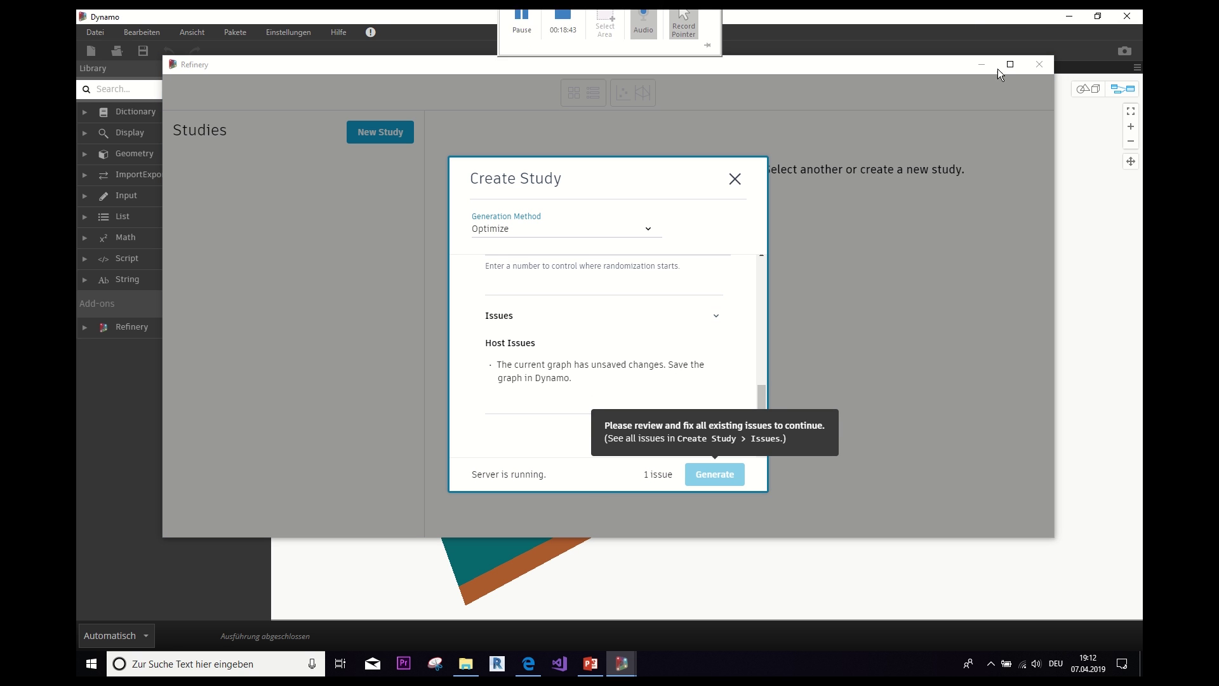
{"action": "left_click", "coordinate": [982, 65]}
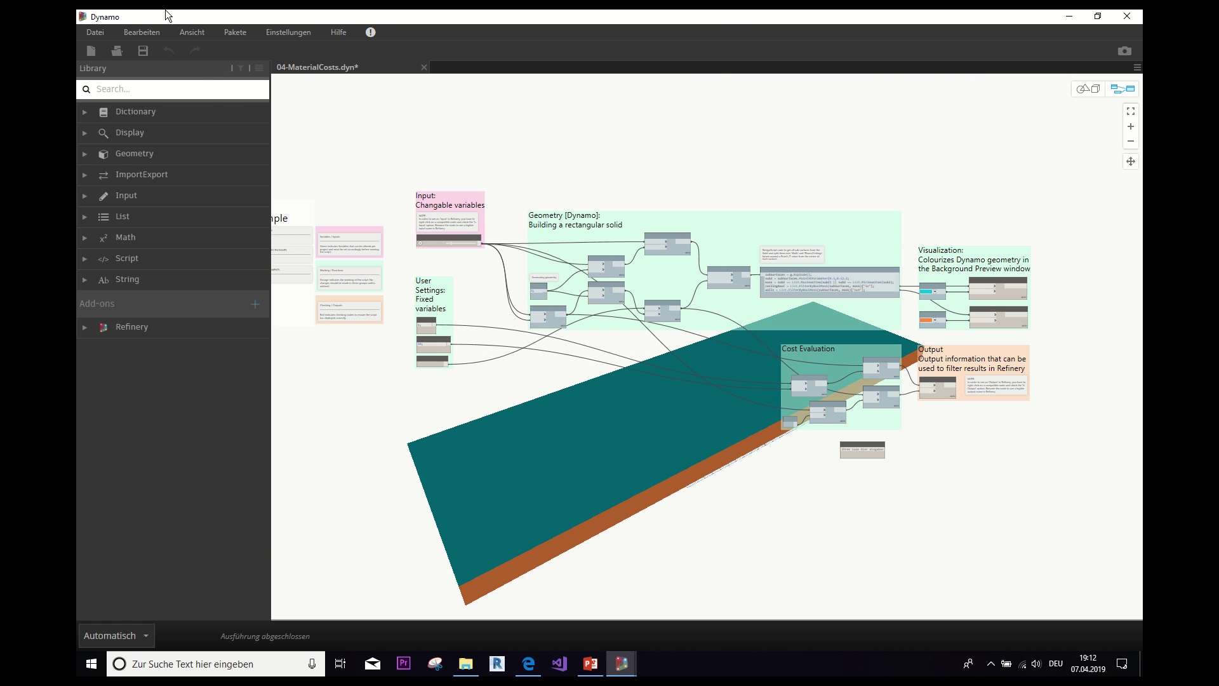
{"action": "left_click", "coordinate": [143, 51]}
{"action": "left_click", "coordinate": [622, 667]}
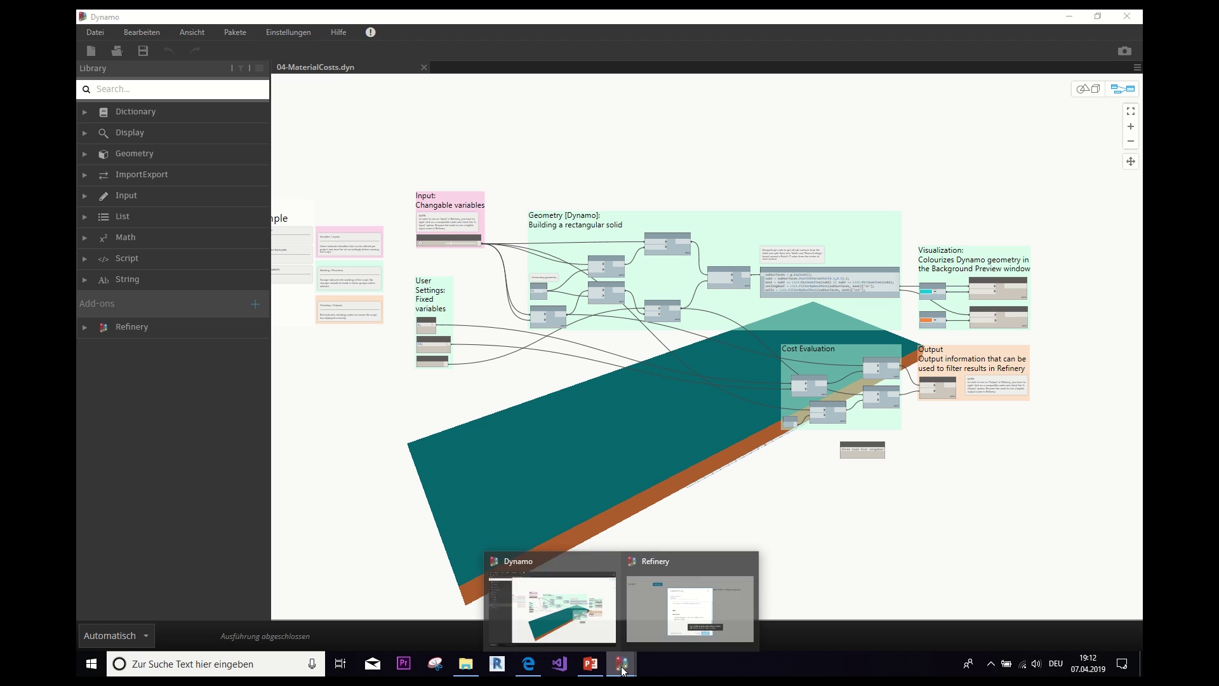
{"action": "left_click", "coordinate": [657, 620]}
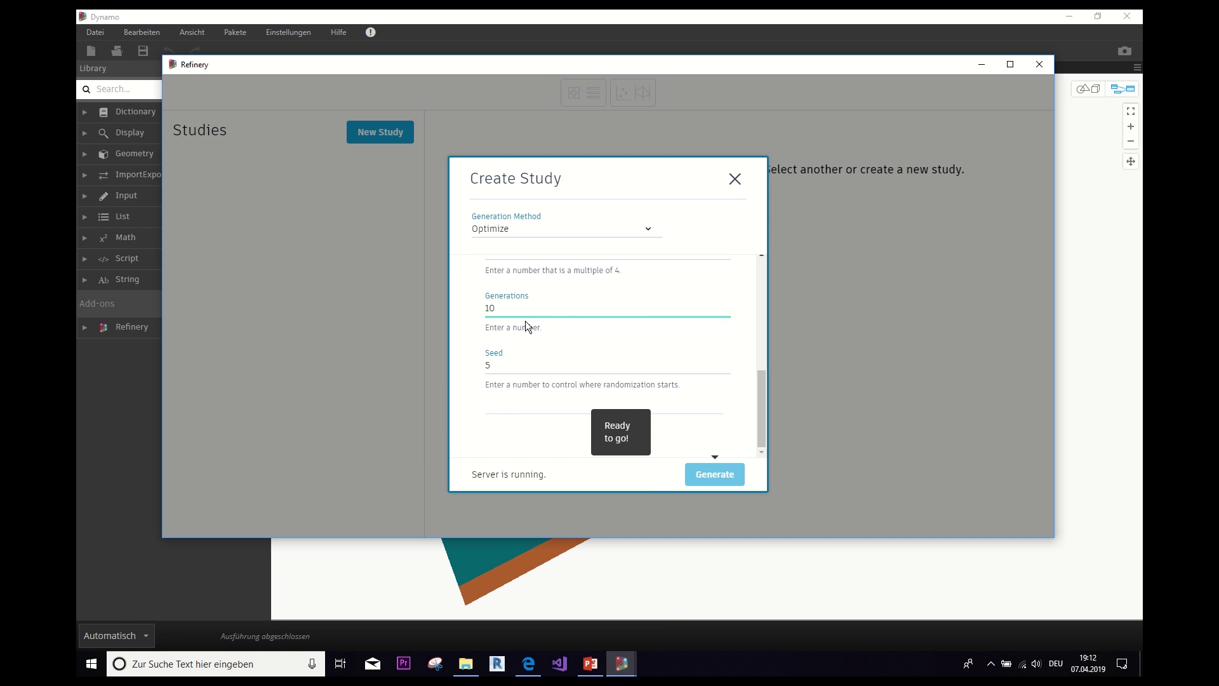
{"action": "left_click", "coordinate": [710, 476]}
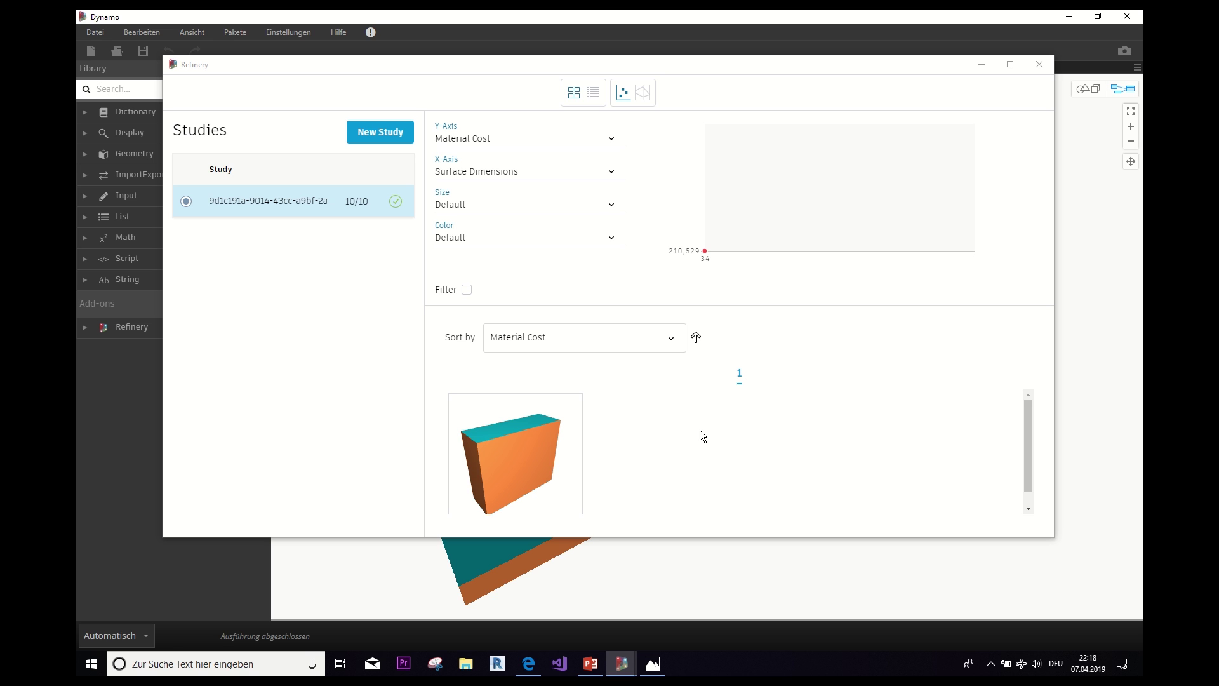
Inspect the 3D preview of the optimized design from several angles.
{"action": "left_click_drag", "start_coordinate": [1027, 426], "coordinate": [1031, 470]}
{"action": "left_click_drag", "start_coordinate": [455, 465], "coordinate": [494, 447]}
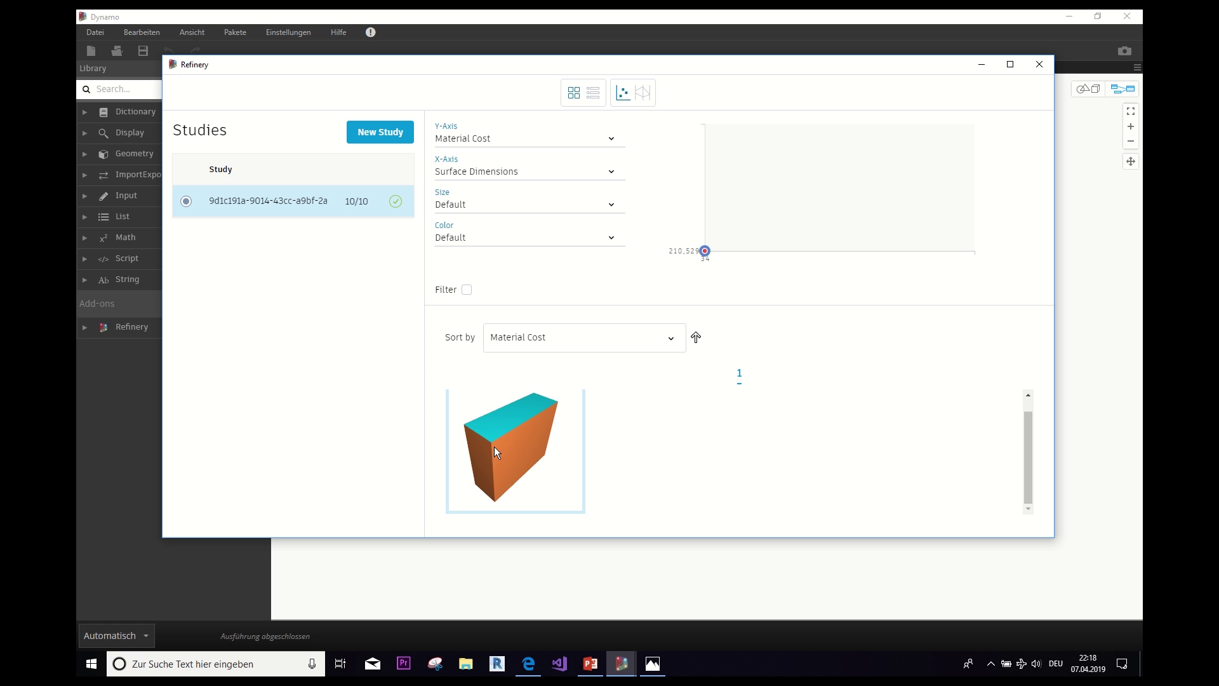
{"action": "mouse_move", "coordinate": [503, 452]}
{"action": "left_mouse_down"}
{"action": "mouse_move", "coordinate": [504, 422]}
{"action": "mouse_move", "coordinate": [512, 453]}
{"action": "mouse_move", "coordinate": [503, 454]}
{"action": "mouse_move", "coordinate": [497, 396]}
{"action": "mouse_move", "coordinate": [515, 449]}
{"action": "mouse_move", "coordinate": [503, 435]}
{"action": "left_mouse_up"}
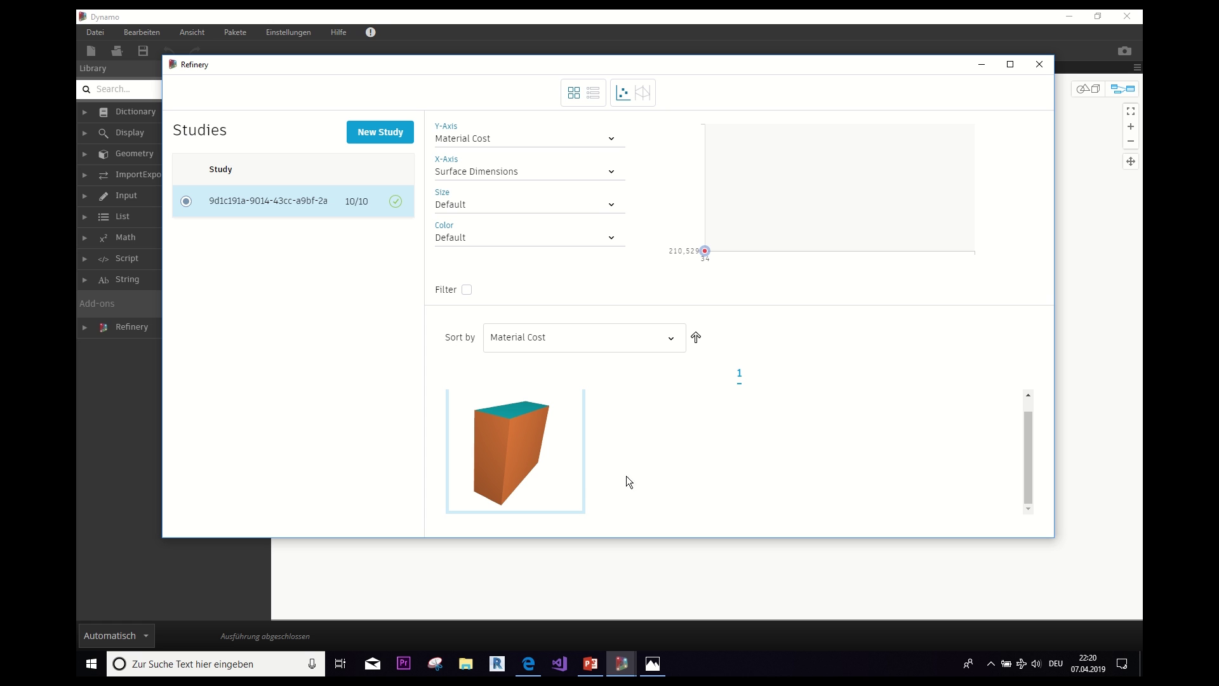
{"action": "mouse_move", "coordinate": [528, 459]}
{"action": "left_mouse_down"}
{"action": "mouse_move", "coordinate": [502, 453]}
{"action": "mouse_move", "coordinate": [532, 435]}
{"action": "mouse_move", "coordinate": [515, 467]}
{"action": "left_mouse_up"}
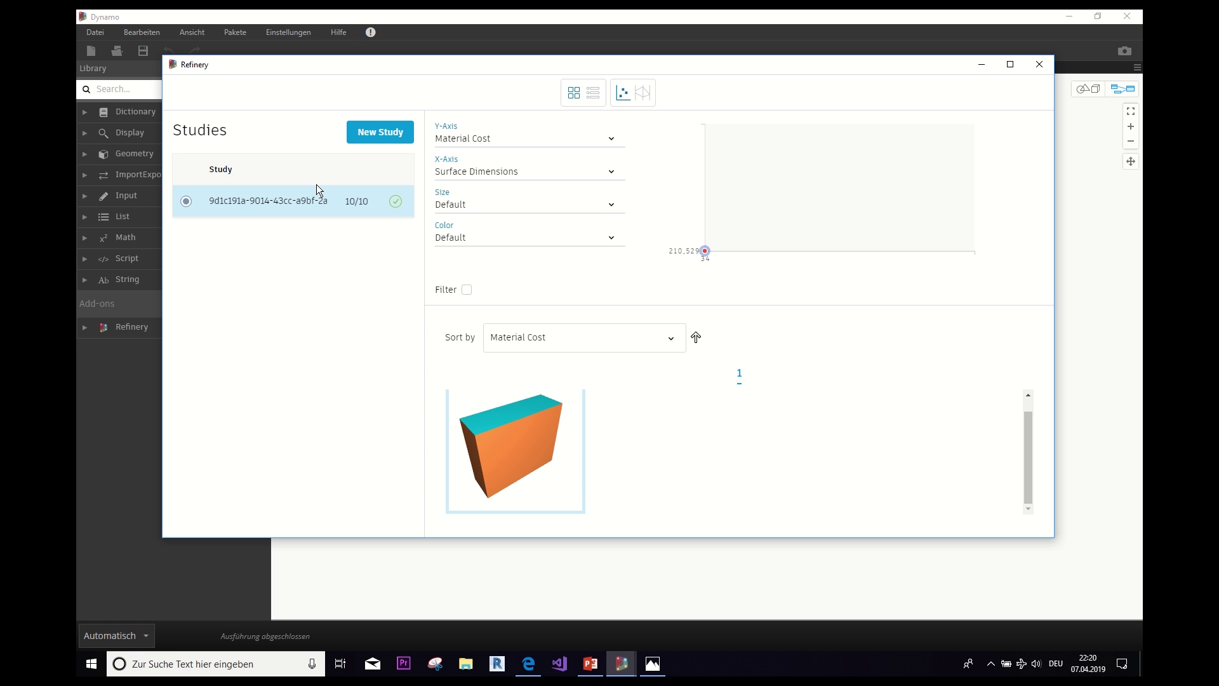
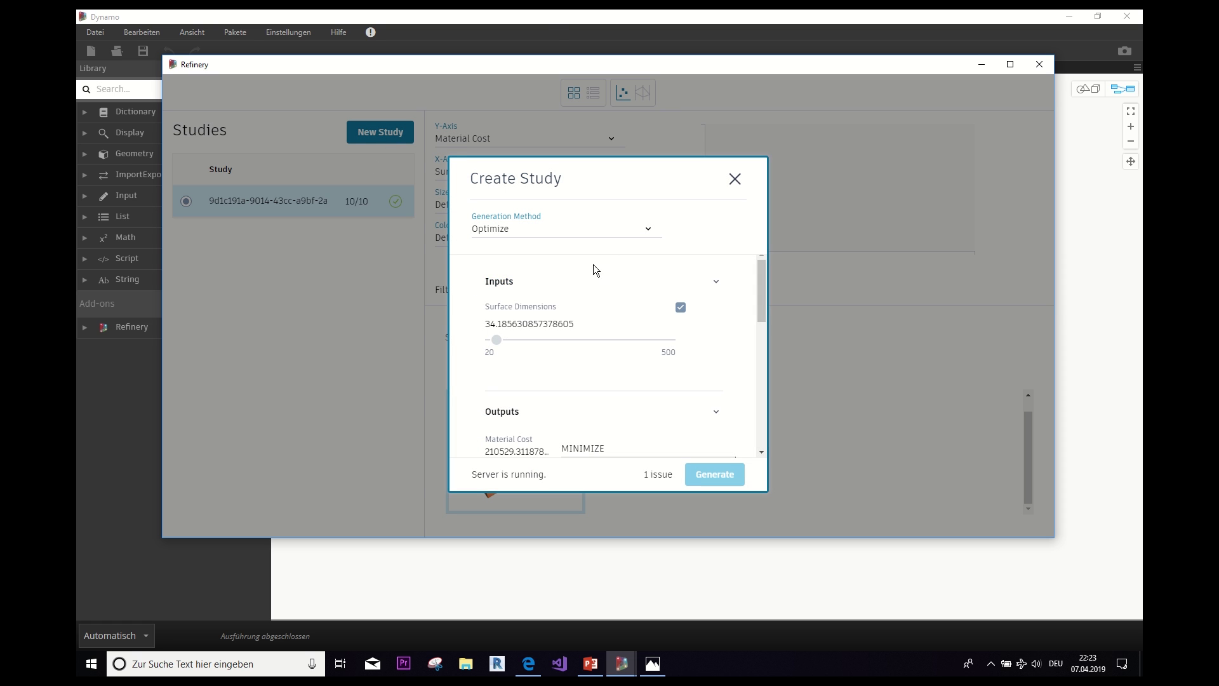
Enter 5 in the new Optimize study's generation settings and set Surface Dimensions to 399.
{"action": "scroll", "coordinate": [746, 296], "scroll_direction": "down", "scroll_amount": 2}
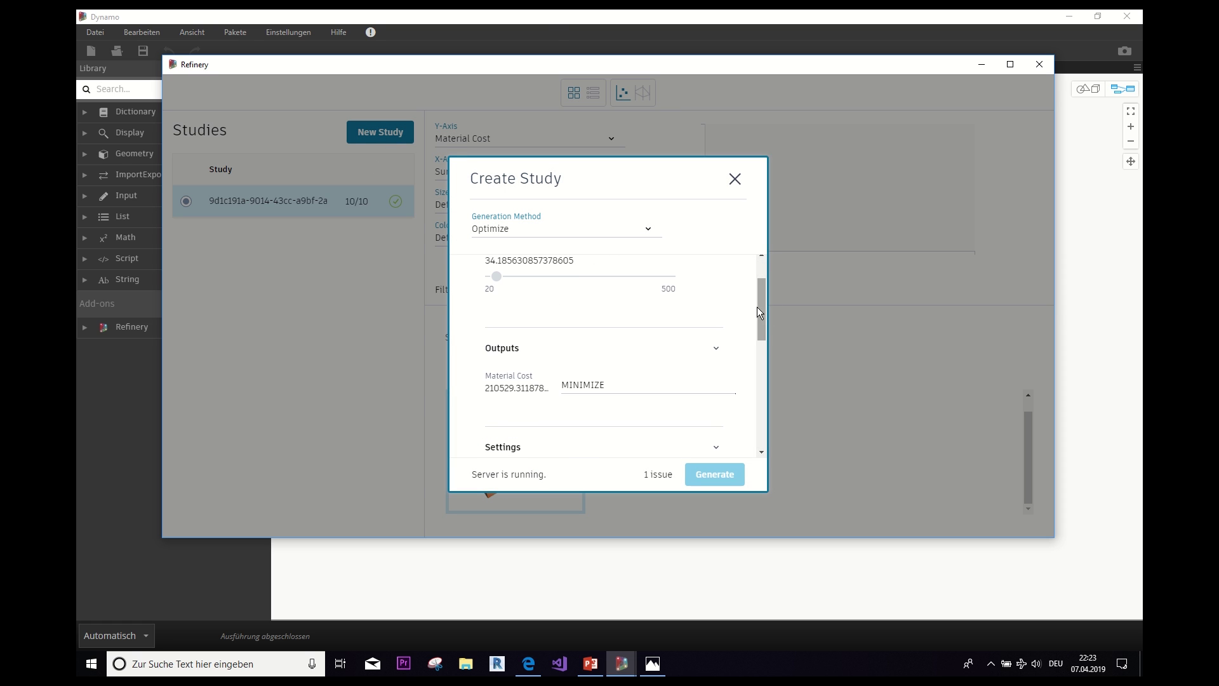
{"action": "left_click_drag", "start_coordinate": [764, 311], "coordinate": [760, 369]}
{"action": "double_click", "coordinate": [507, 338]}
{"action": "left_click", "coordinate": [506, 340]}
{"action": "type", "text": "5"}
{"action": "left_click_drag", "start_coordinate": [506, 341], "coordinate": [475, 341]}
{"action": "left_click_drag", "start_coordinate": [760, 373], "coordinate": [759, 277]}
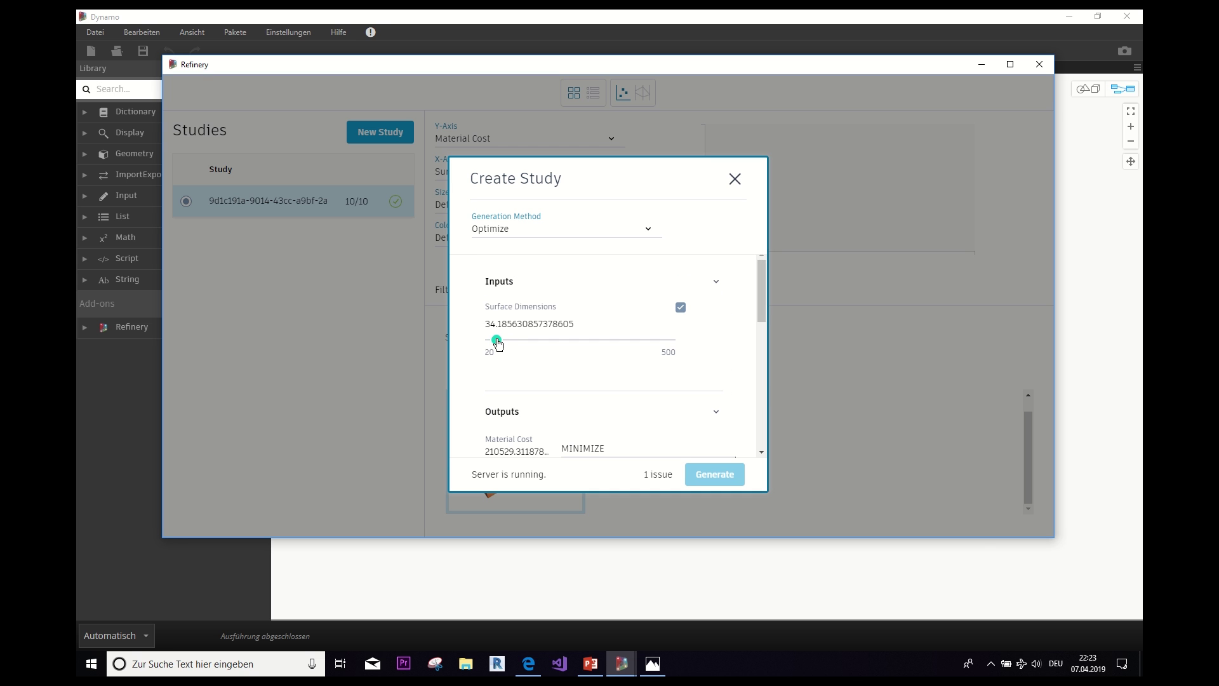
{"action": "left_click_drag", "start_coordinate": [497, 341], "coordinate": [634, 351]}
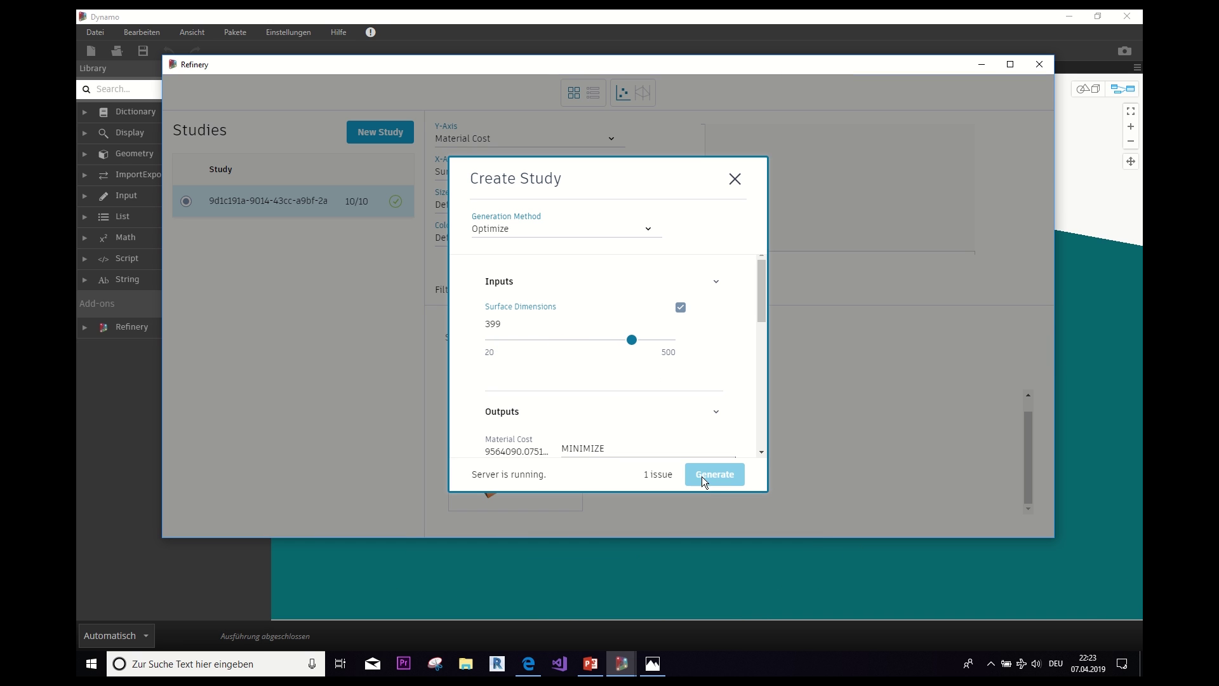
Save the modified graph in Dynamo and generate the second study in Refinery.
{"action": "left_click", "coordinate": [981, 64]}
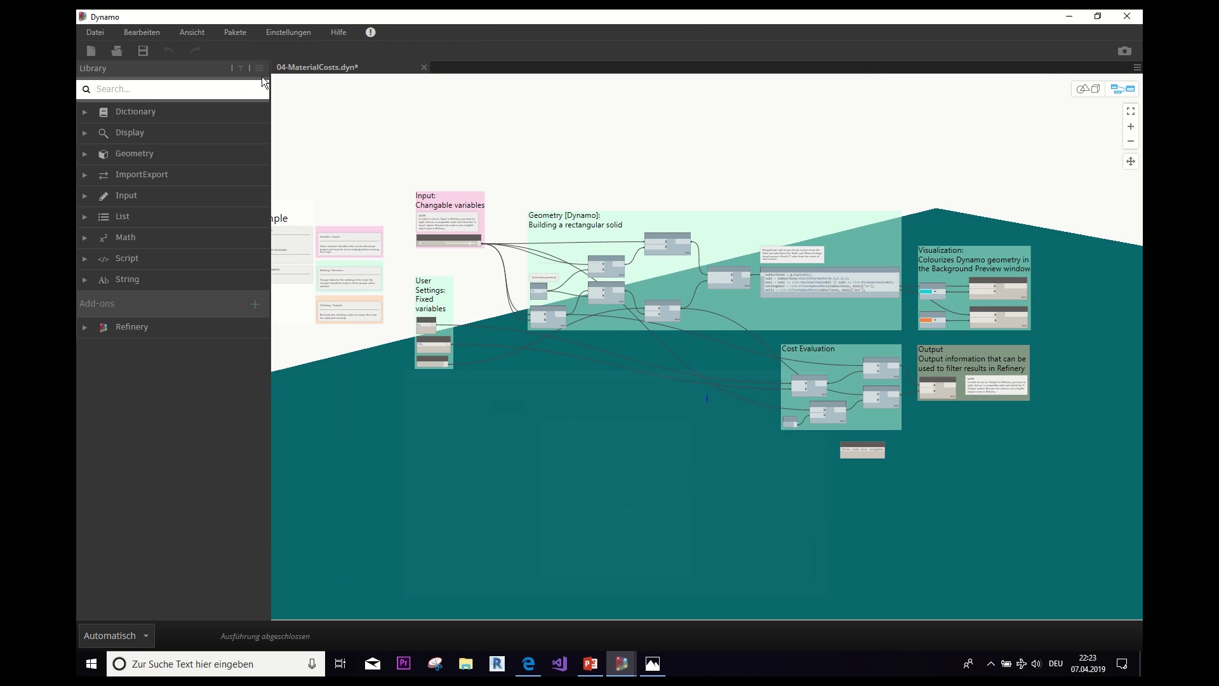
{"action": "left_click", "coordinate": [150, 53]}
{"action": "mouse_move", "coordinate": [621, 664]}
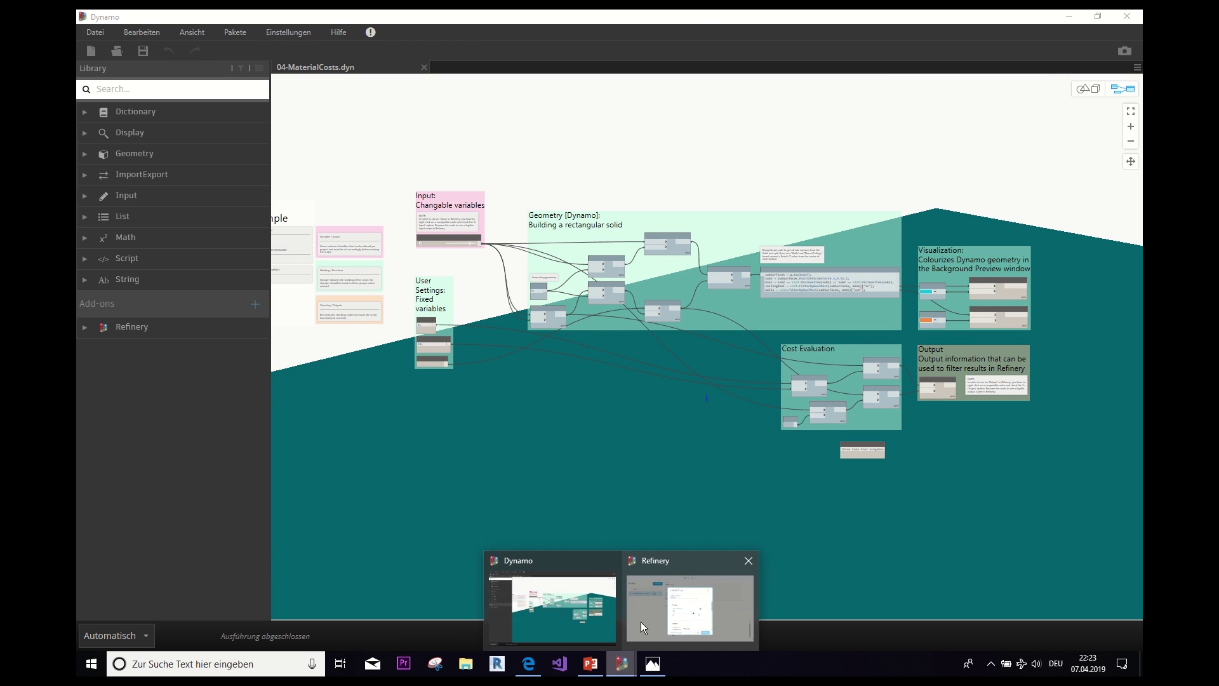
{"action": "left_click", "coordinate": [642, 622]}
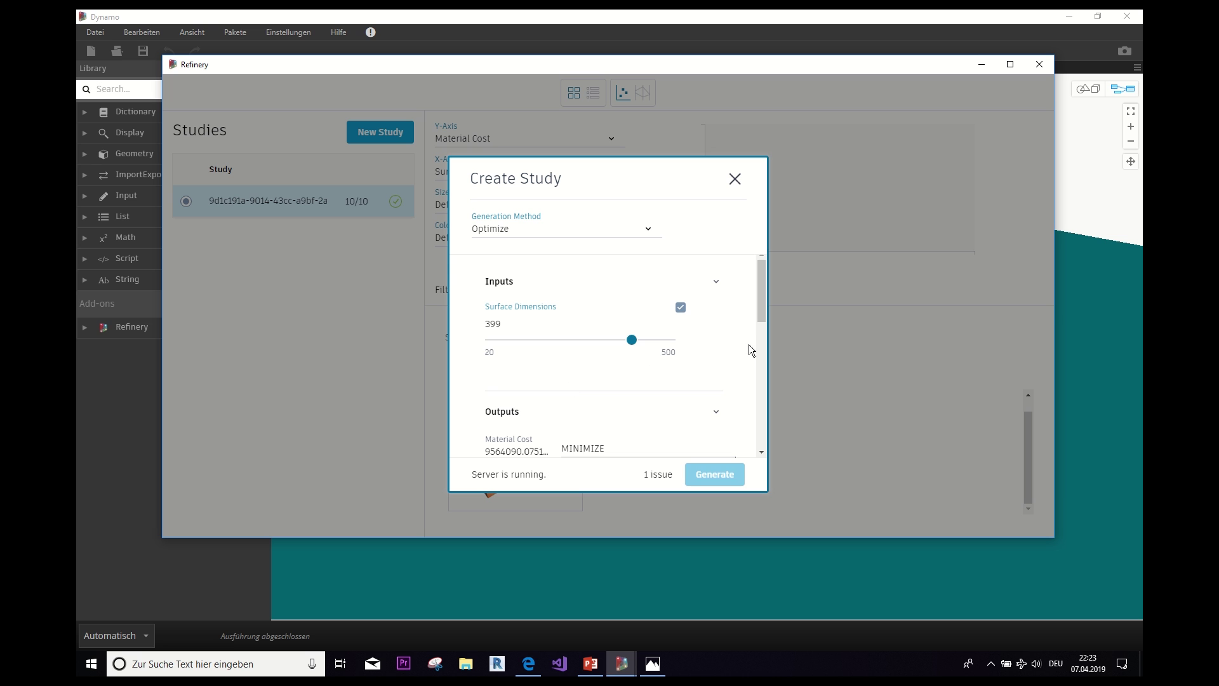
{"action": "scroll", "coordinate": [759, 299], "scroll_direction": "down", "scroll_amount": 1}
{"action": "left_click", "coordinate": [726, 473]}
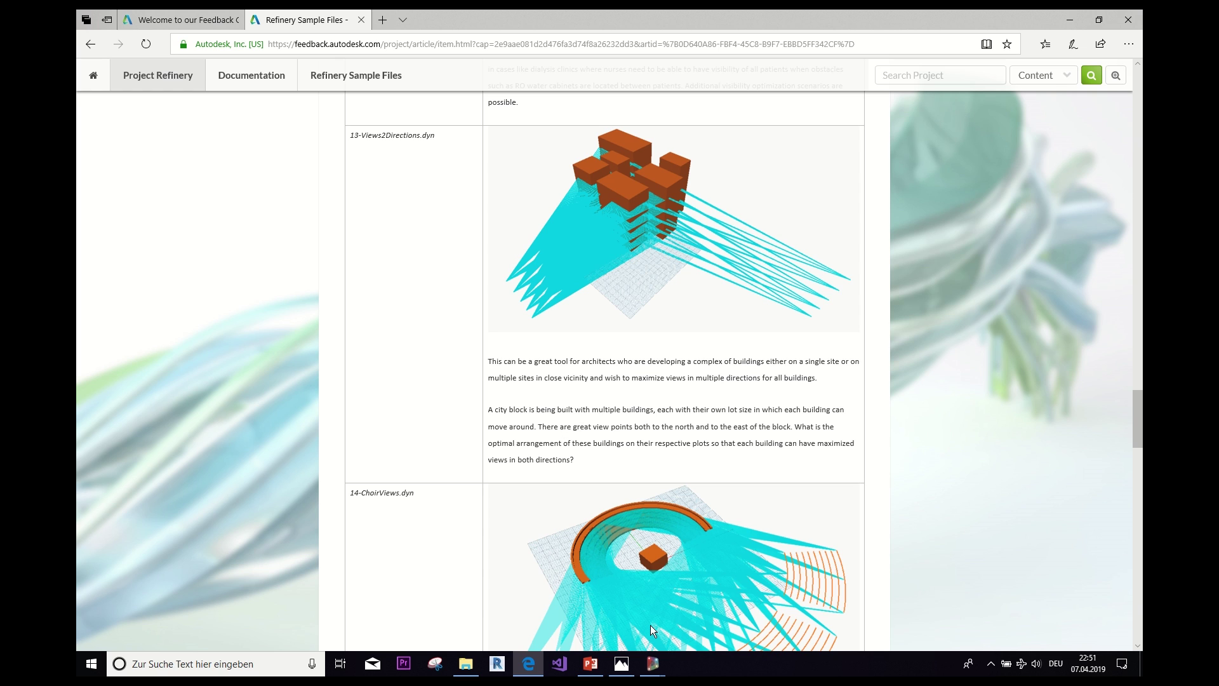
Switch to the 13-Views2Direction graph in Dynamo and examine its changeable input sliders G1.X to G6.Y.
{"action": "mouse_move", "coordinate": [652, 666]}
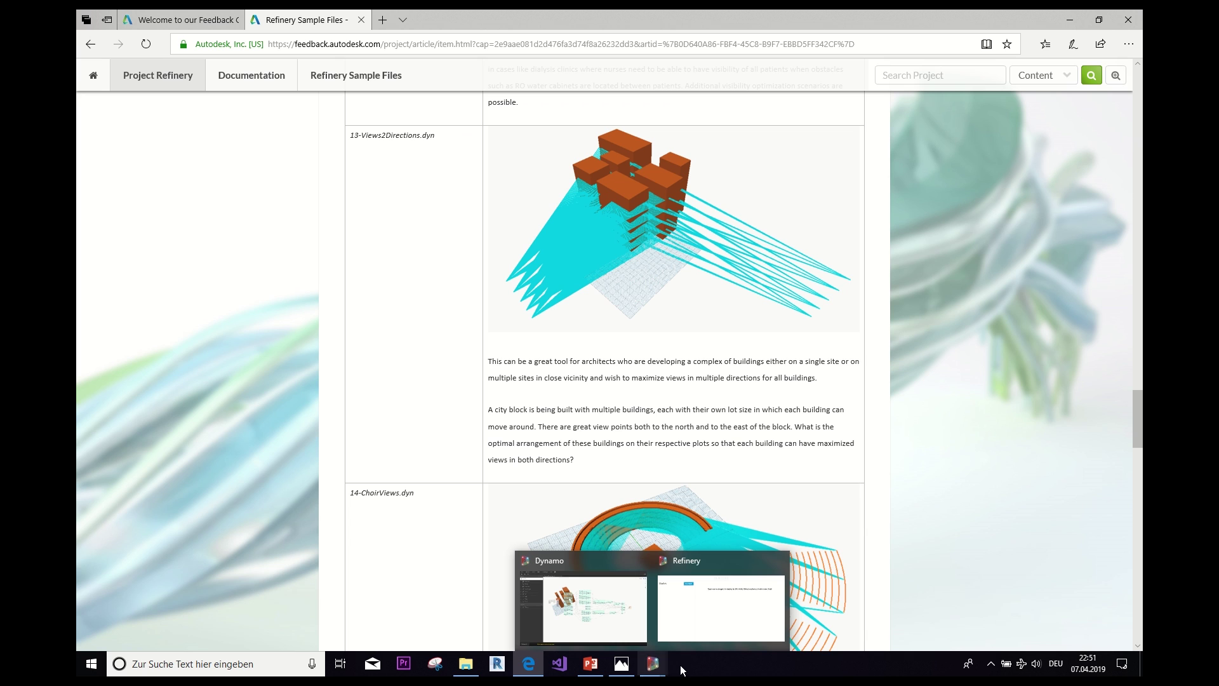
{"action": "left_click", "coordinate": [652, 663]}
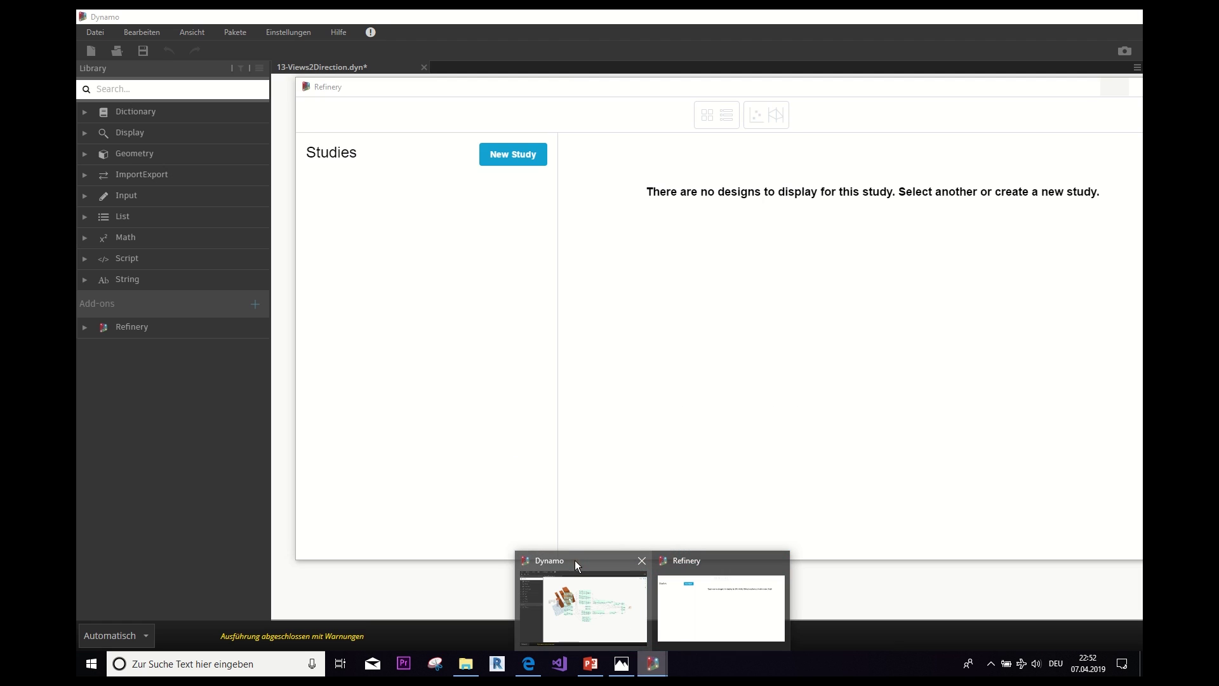
{"action": "left_click", "coordinate": [573, 573]}
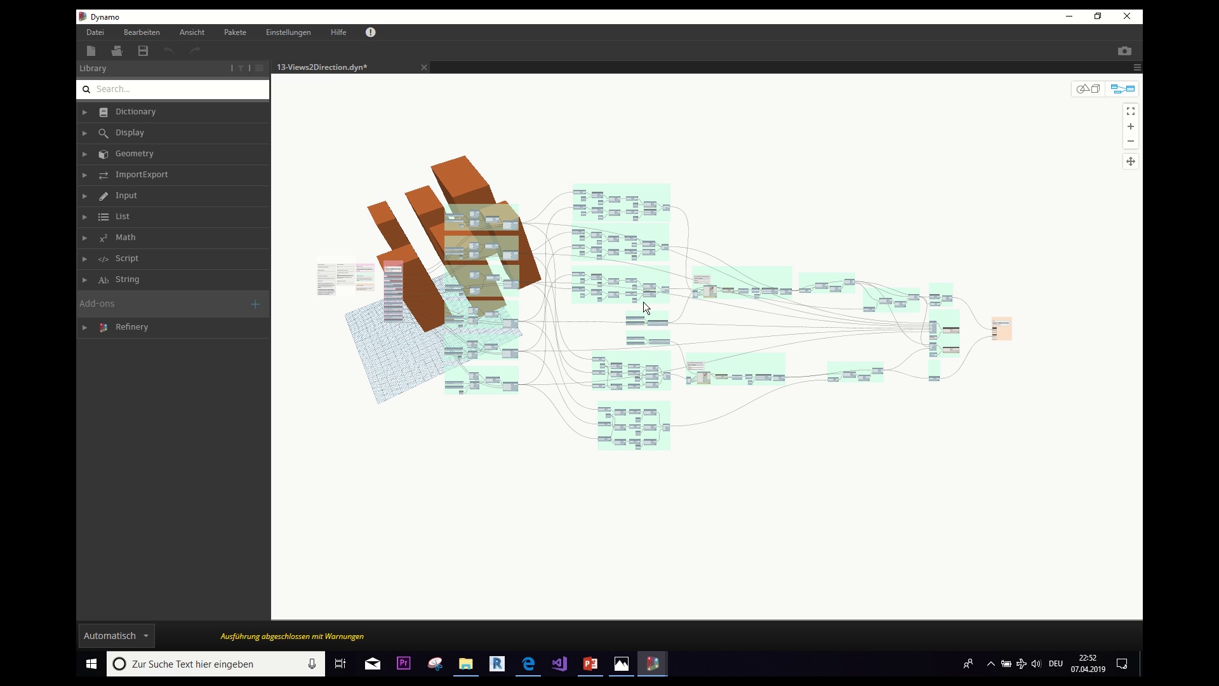
{"action": "scroll", "coordinate": [618, 291], "scroll_direction": "up", "scroll_amount": 8}
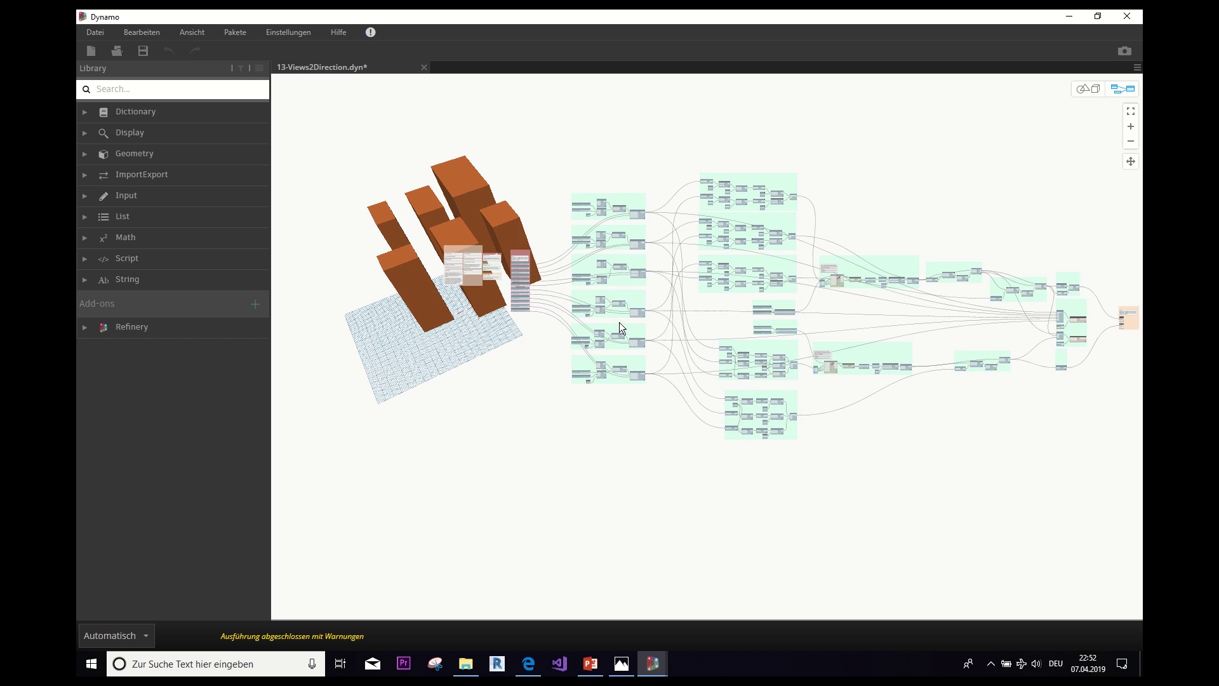
{"action": "scroll", "coordinate": [551, 238], "scroll_direction": "up", "scroll_amount": 4}
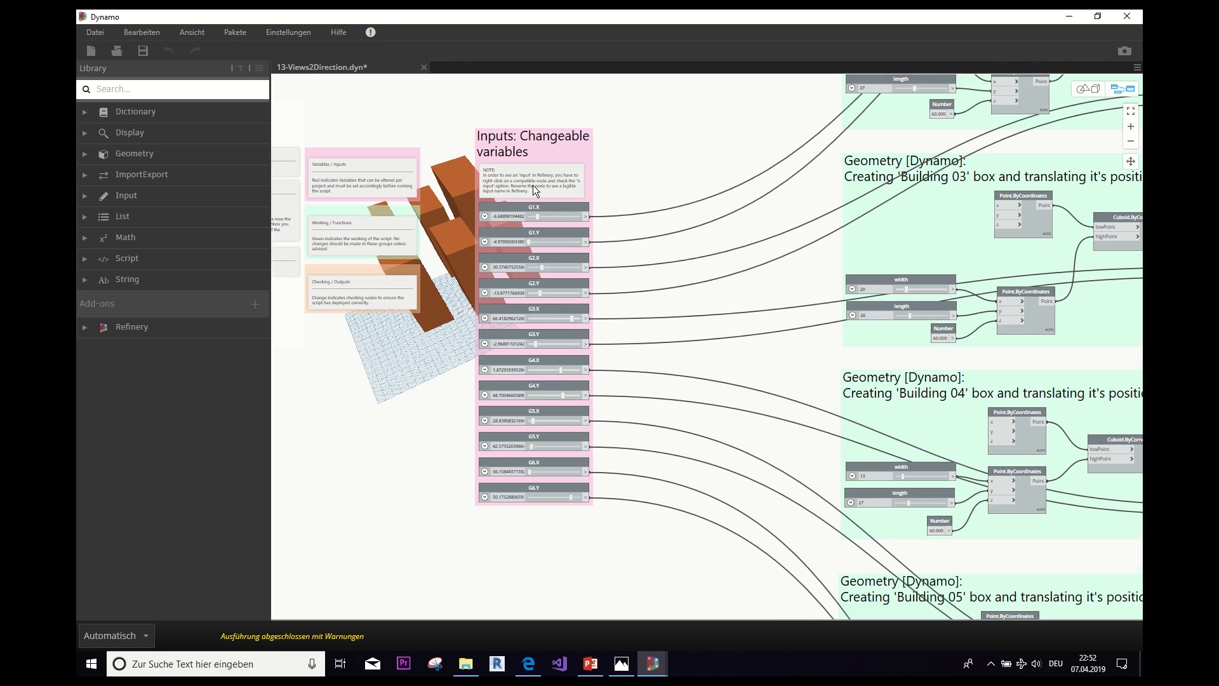
{"action": "scroll", "coordinate": [532, 235], "scroll_direction": "up", "scroll_amount": 3}
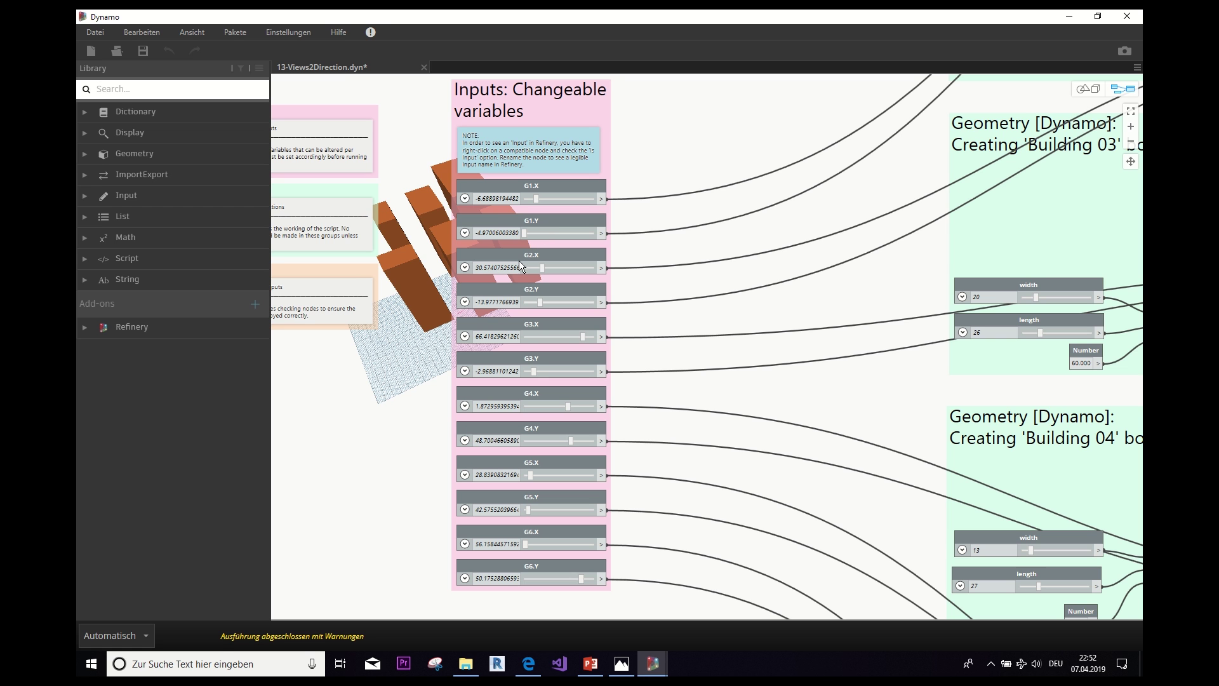
Examine the View 1 and View 2 nodes in the graph's Output group.
{"action": "scroll", "coordinate": [759, 411], "scroll_direction": "down", "scroll_amount": 8}
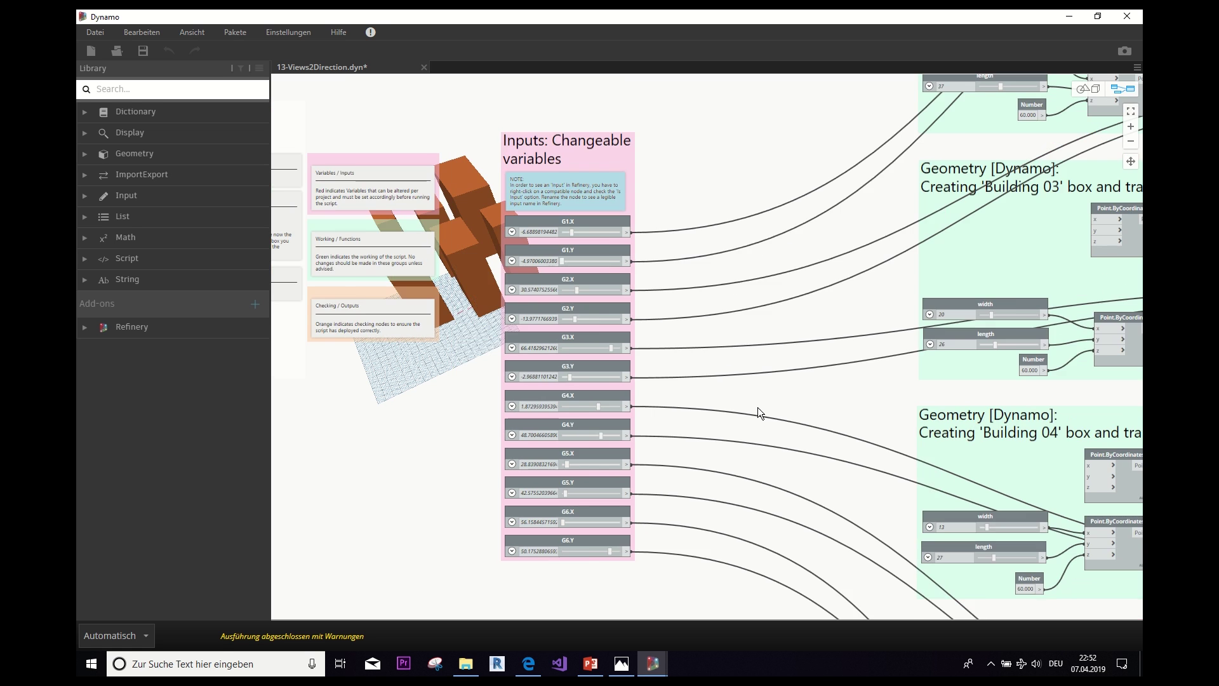
{"action": "scroll", "coordinate": [825, 260], "scroll_direction": "up", "scroll_amount": 15}
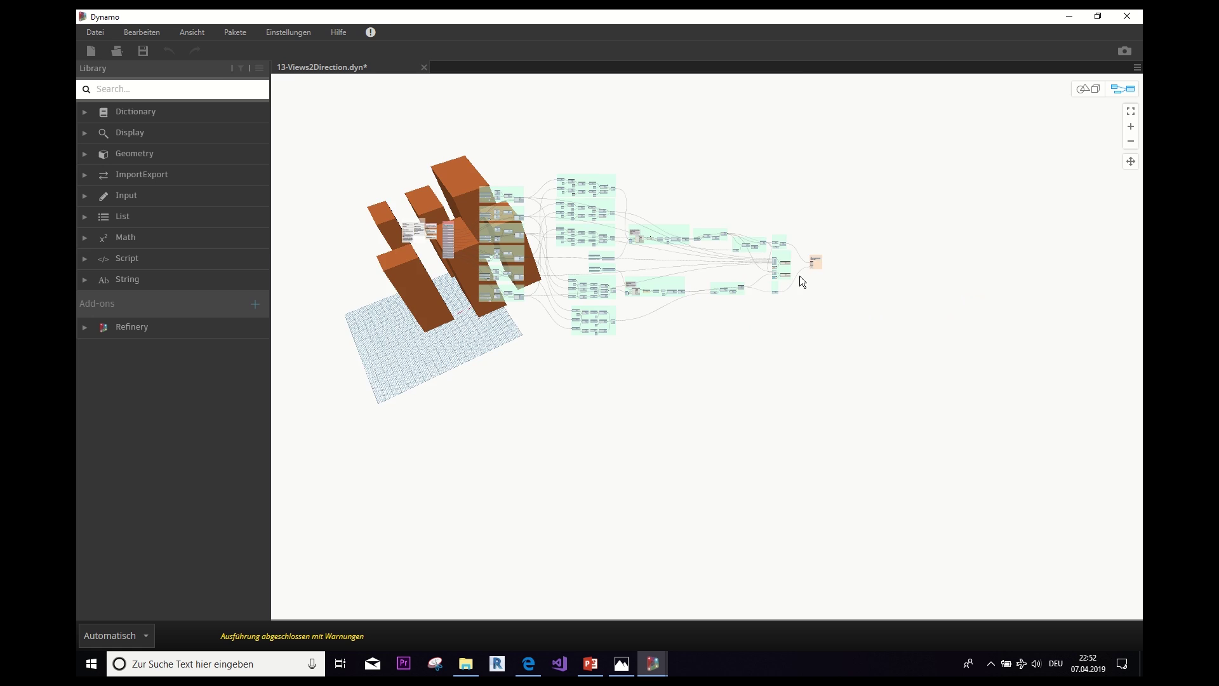
{"action": "middle_click_drag", "start_coordinate": [737, 272], "coordinate": [620, 281]}
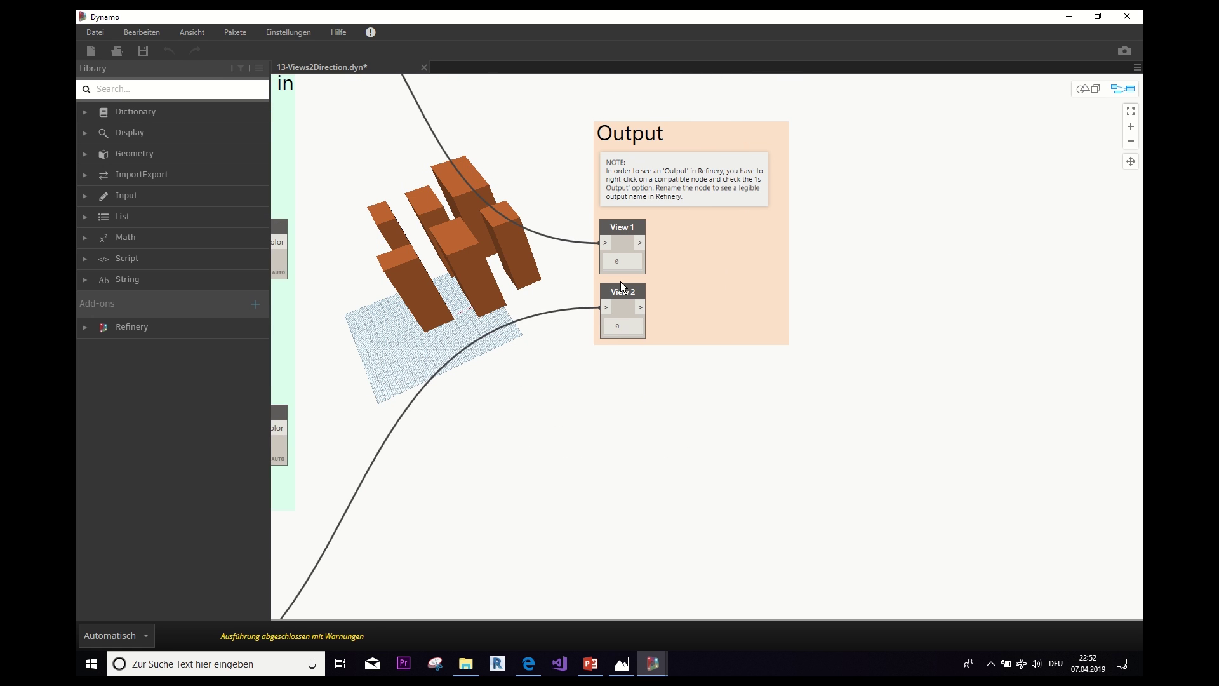
{"action": "scroll", "coordinate": [630, 254], "scroll_direction": "up", "scroll_amount": 4}
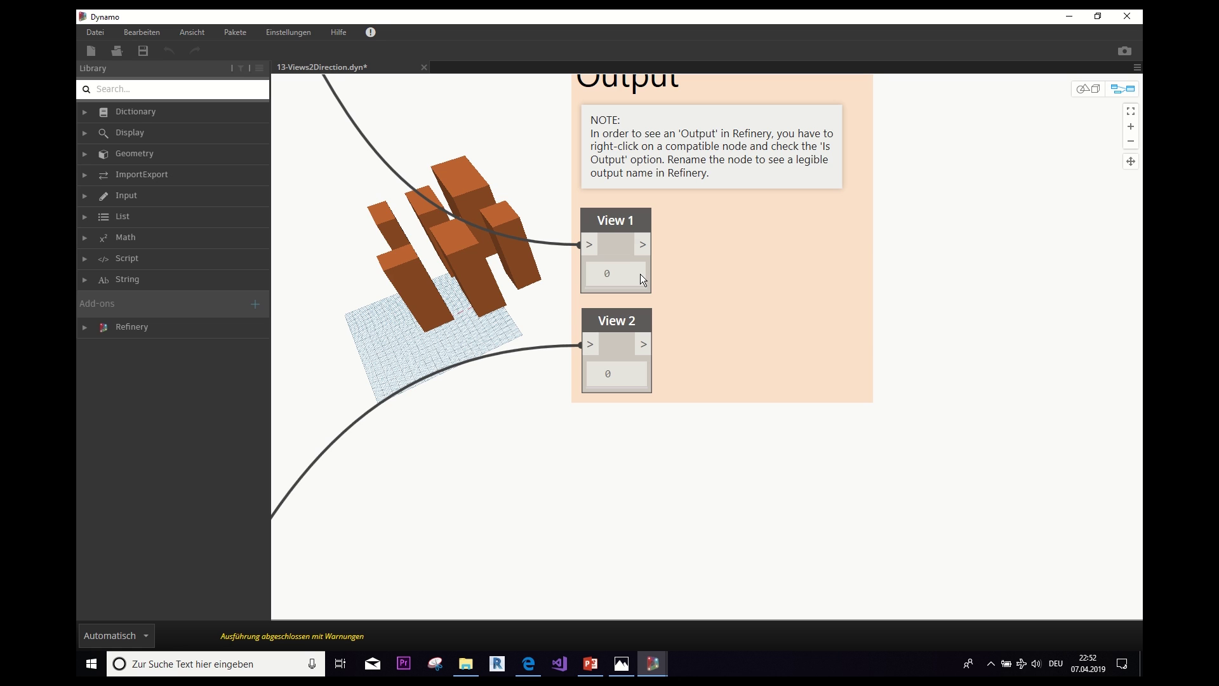
Open Refinery, start a new Optimize study for the 13-Views2Direction graph and show its inputs.
{"action": "left_click", "coordinate": [193, 32]}
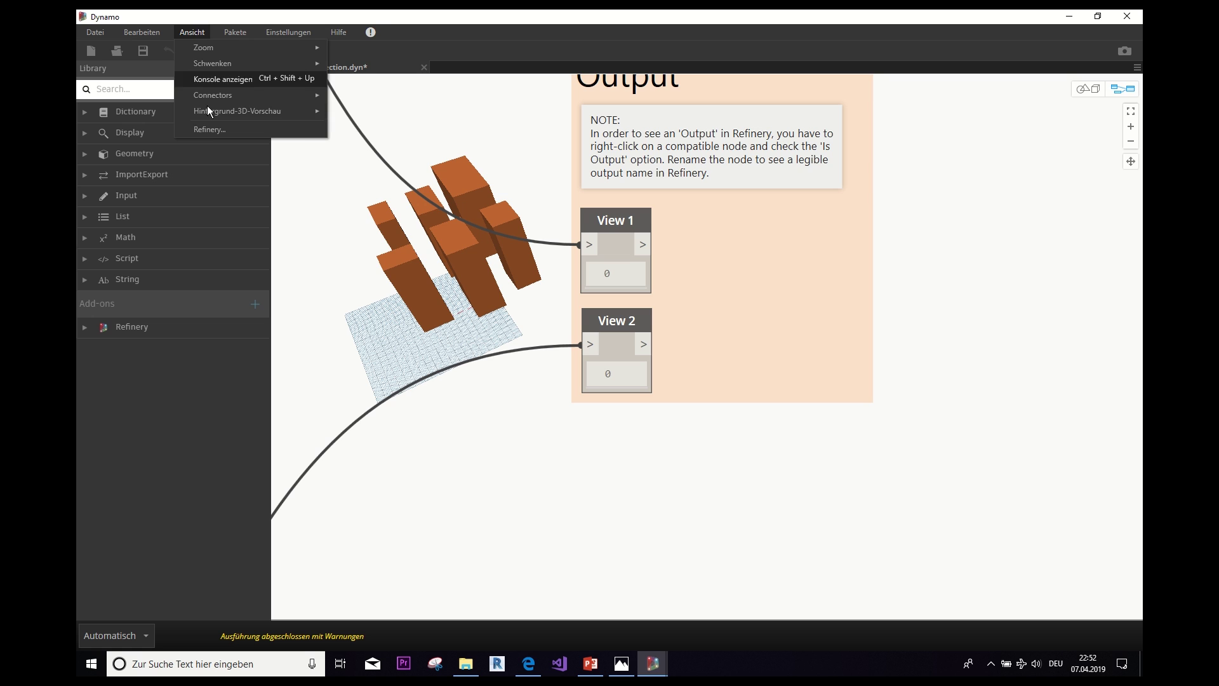
{"action": "left_click", "coordinate": [211, 129]}
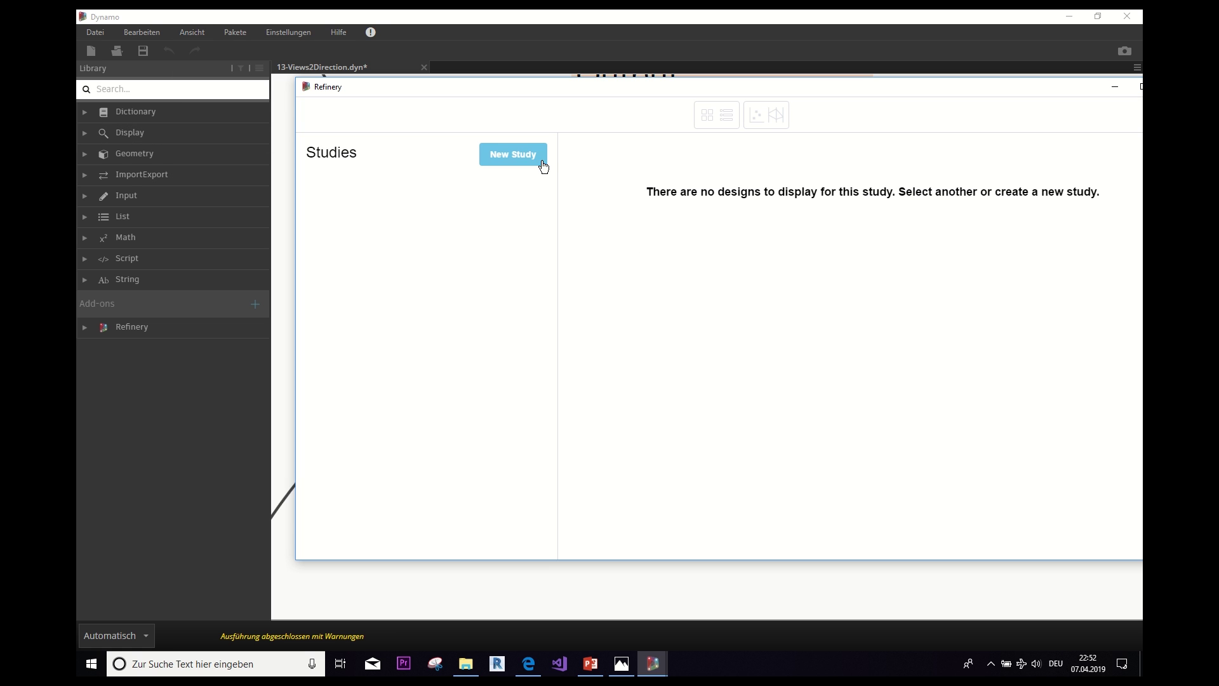
{"action": "left_click", "coordinate": [536, 160]}
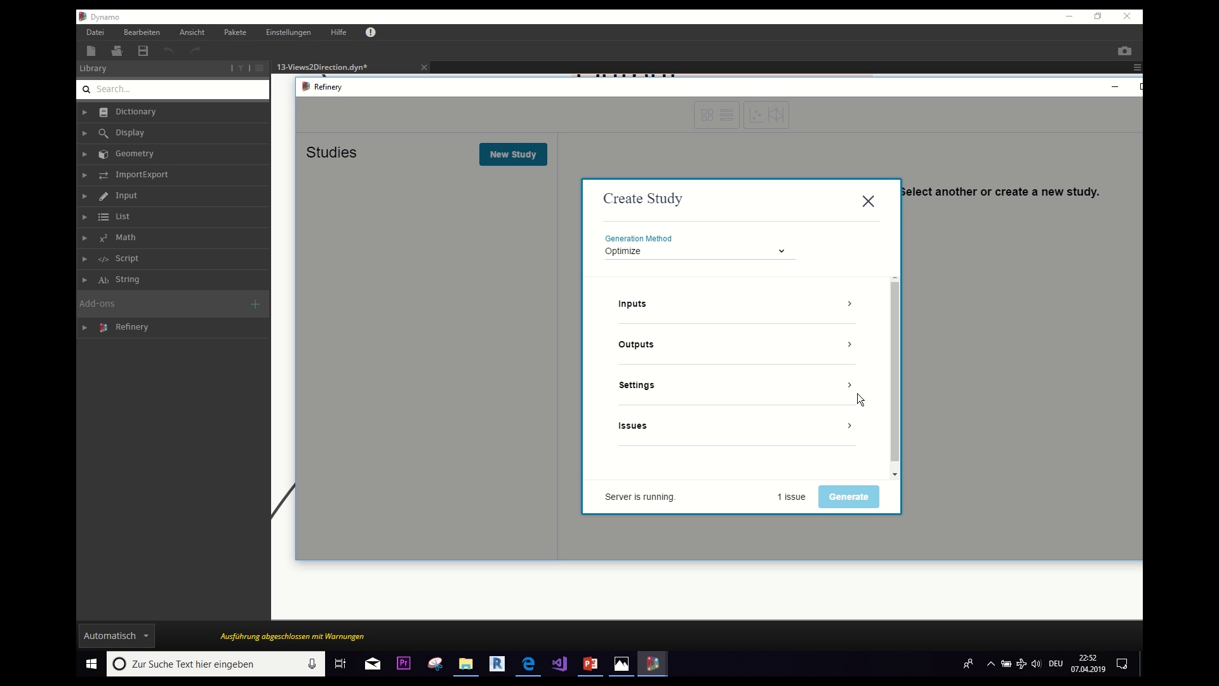
{"action": "left_click", "coordinate": [845, 311]}
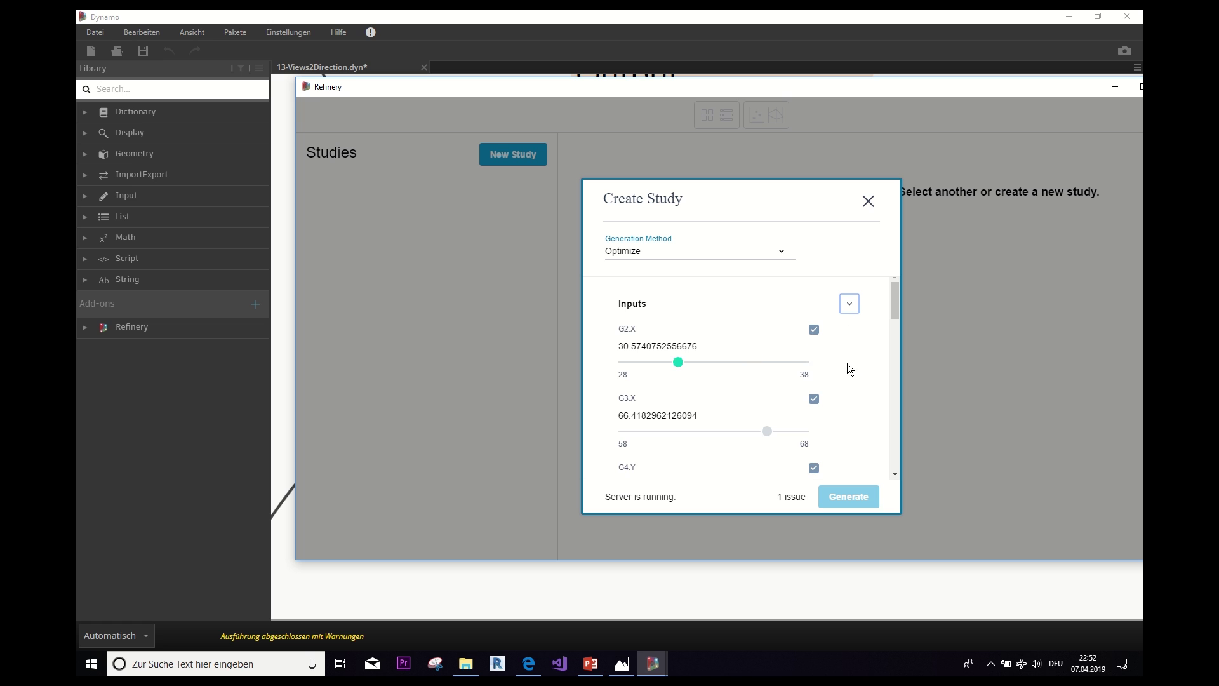
Expand the study's Settings and set the seed to 6.
{"action": "scroll", "coordinate": [847, 372], "scroll_direction": "down", "scroll_amount": 15}
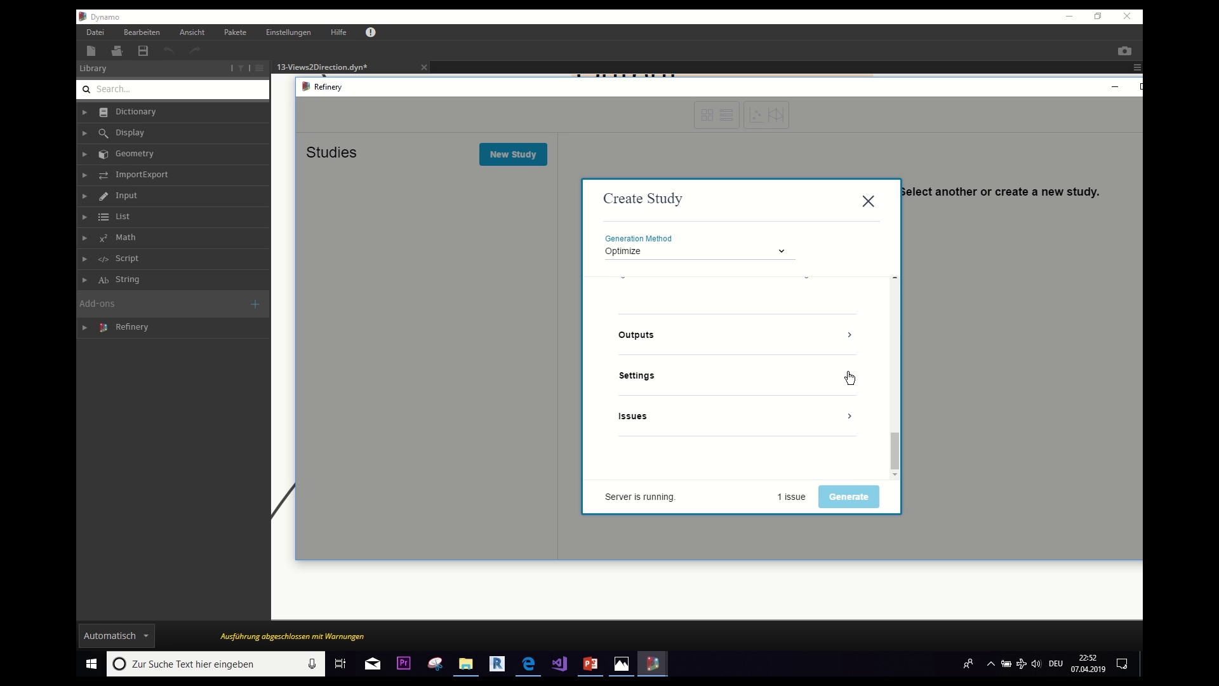
{"action": "left_click", "coordinate": [793, 379]}
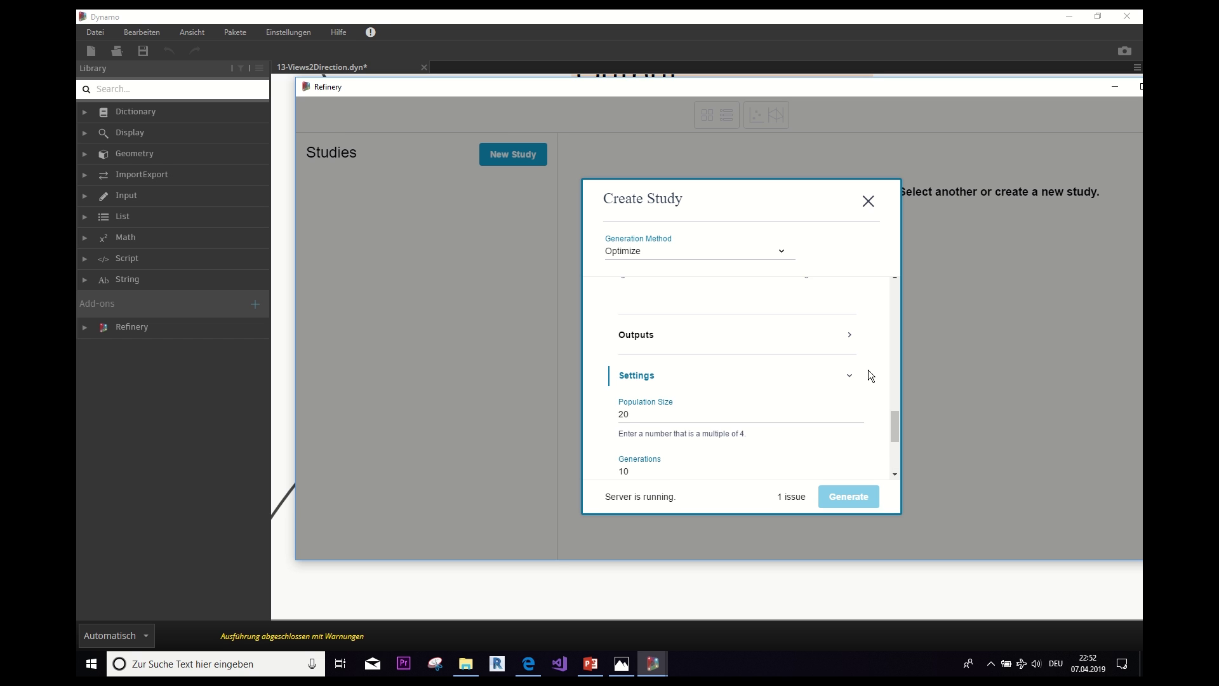
{"action": "scroll", "coordinate": [867, 372], "scroll_direction": "down", "scroll_amount": 3}
{"action": "scroll", "coordinate": [867, 371], "scroll_direction": "up", "scroll_amount": 1}
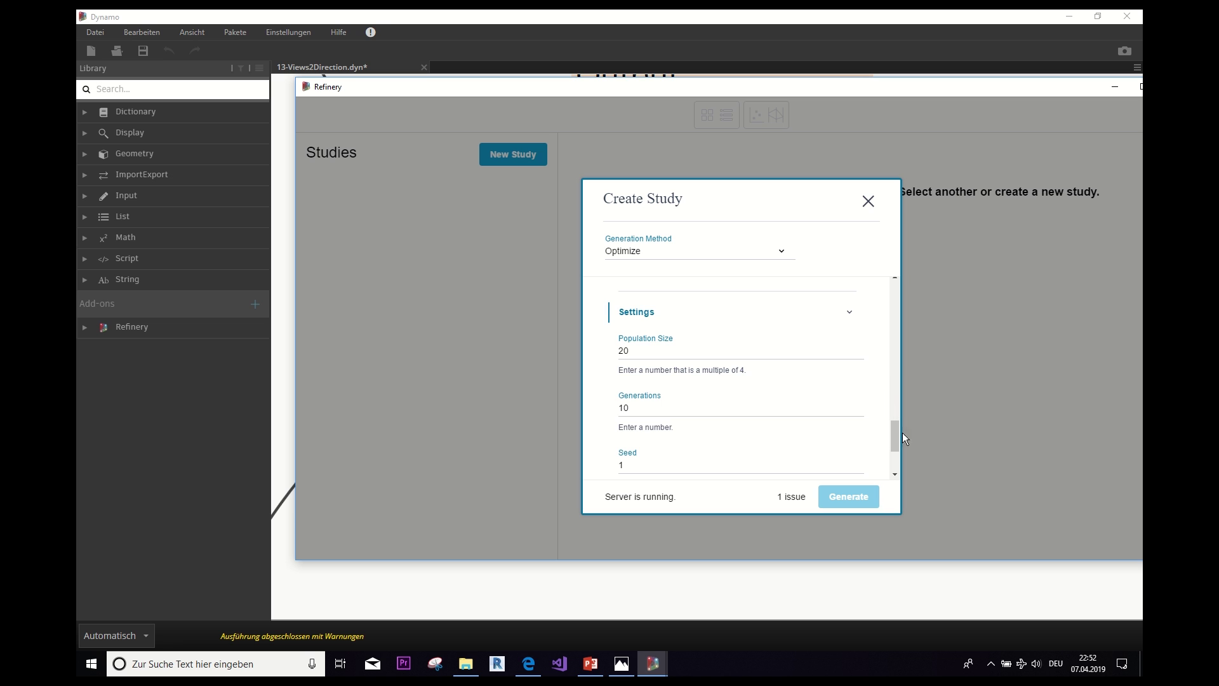
{"action": "scroll", "coordinate": [762, 444], "scroll_direction": "down", "scroll_amount": 1}
{"action": "left_click_drag", "start_coordinate": [625, 415], "coordinate": [607, 417]}
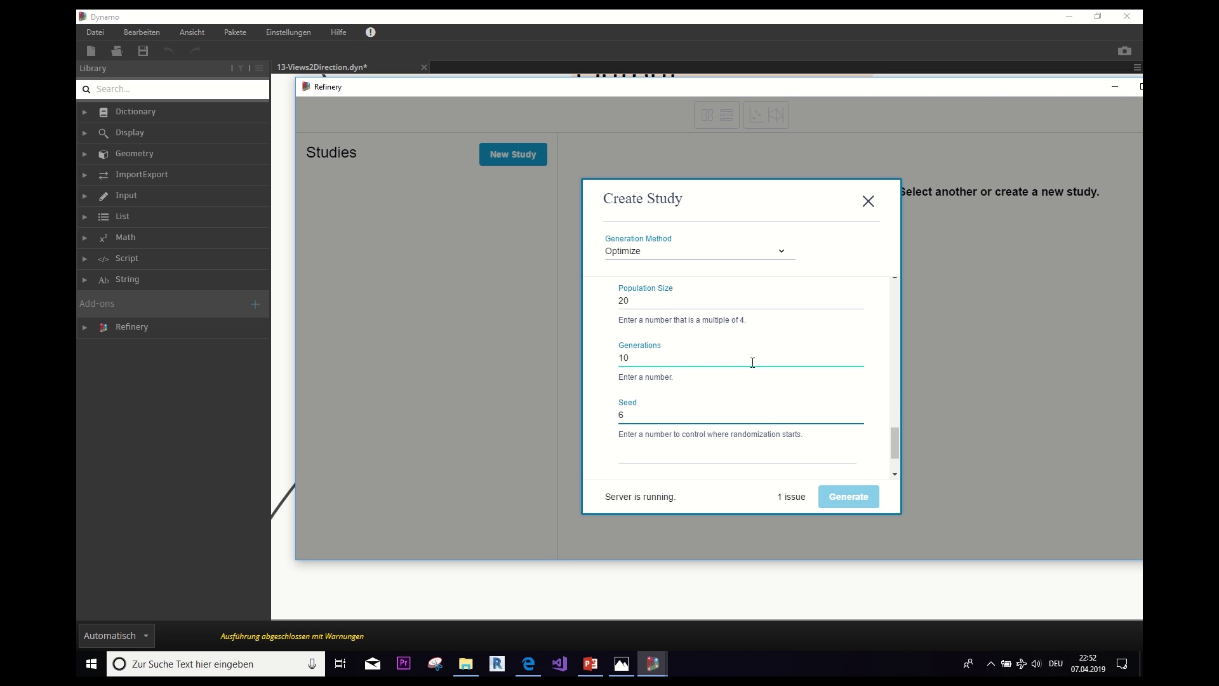
{"action": "left_click", "coordinate": [659, 302]}
Save the 13-Views2Direction graph in Dynamo, return to Refinery and generate the Optimize study.
{"action": "left_click_drag", "start_coordinate": [894, 444], "coordinate": [893, 469]}
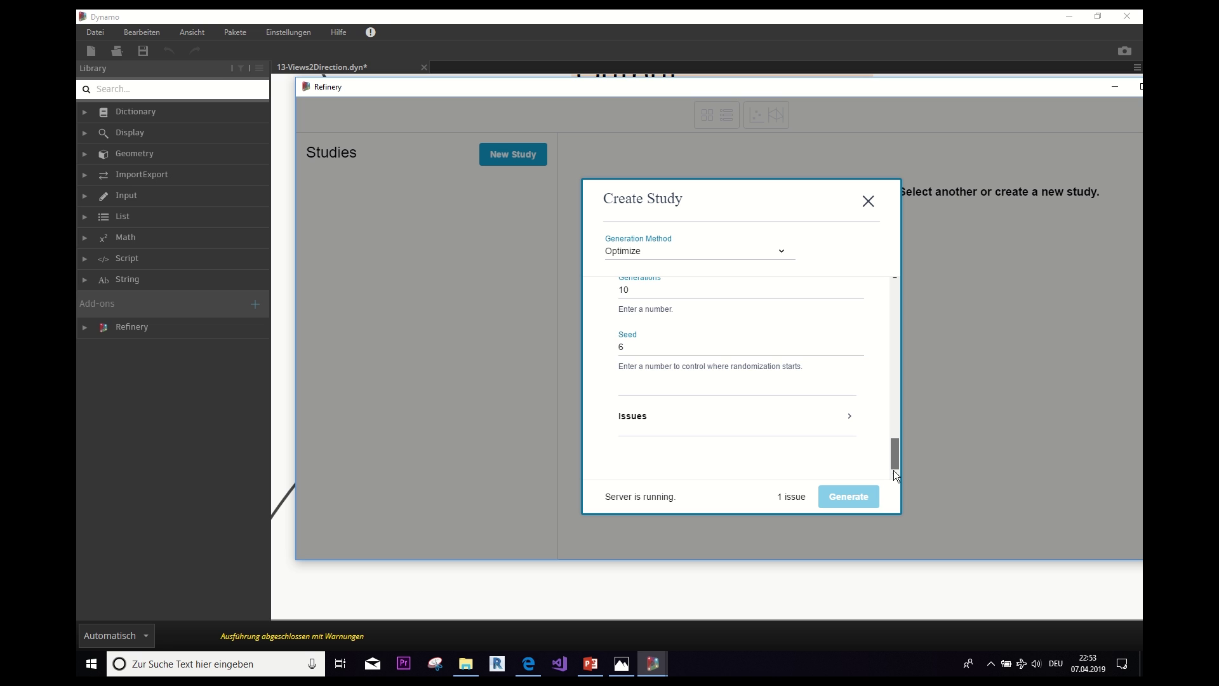
{"action": "left_click", "coordinate": [1114, 87]}
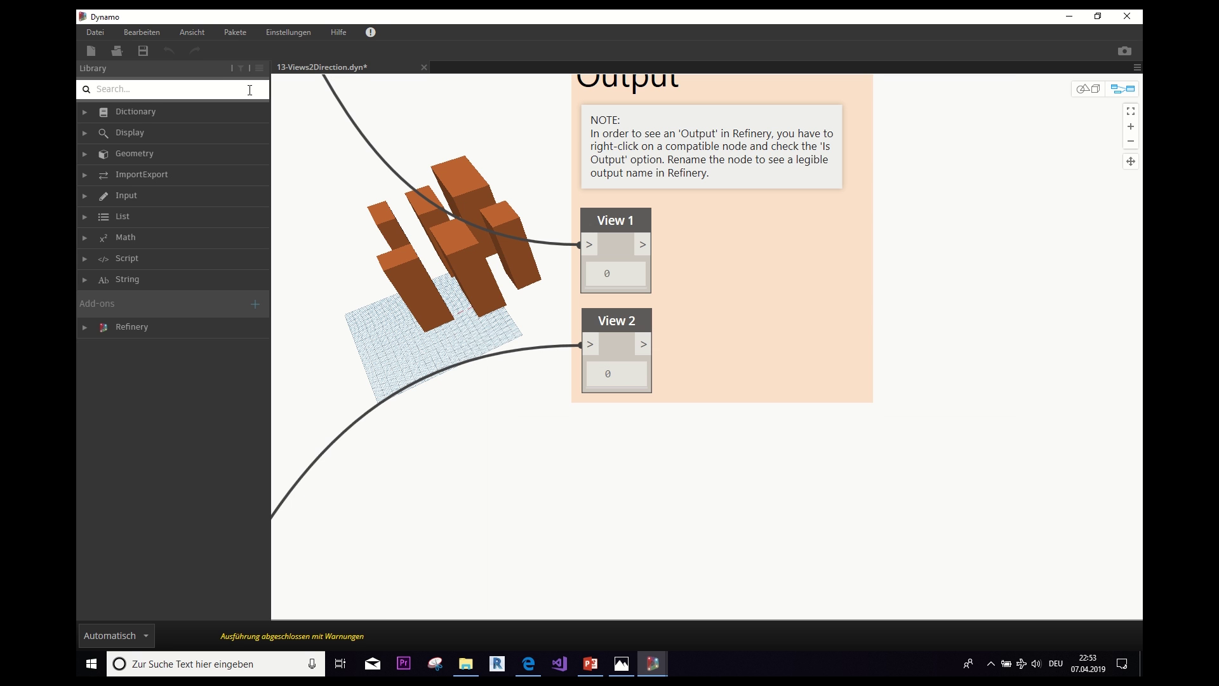
{"action": "mouse_move", "coordinate": [652, 663]}
{"action": "left_click", "coordinate": [680, 619]}
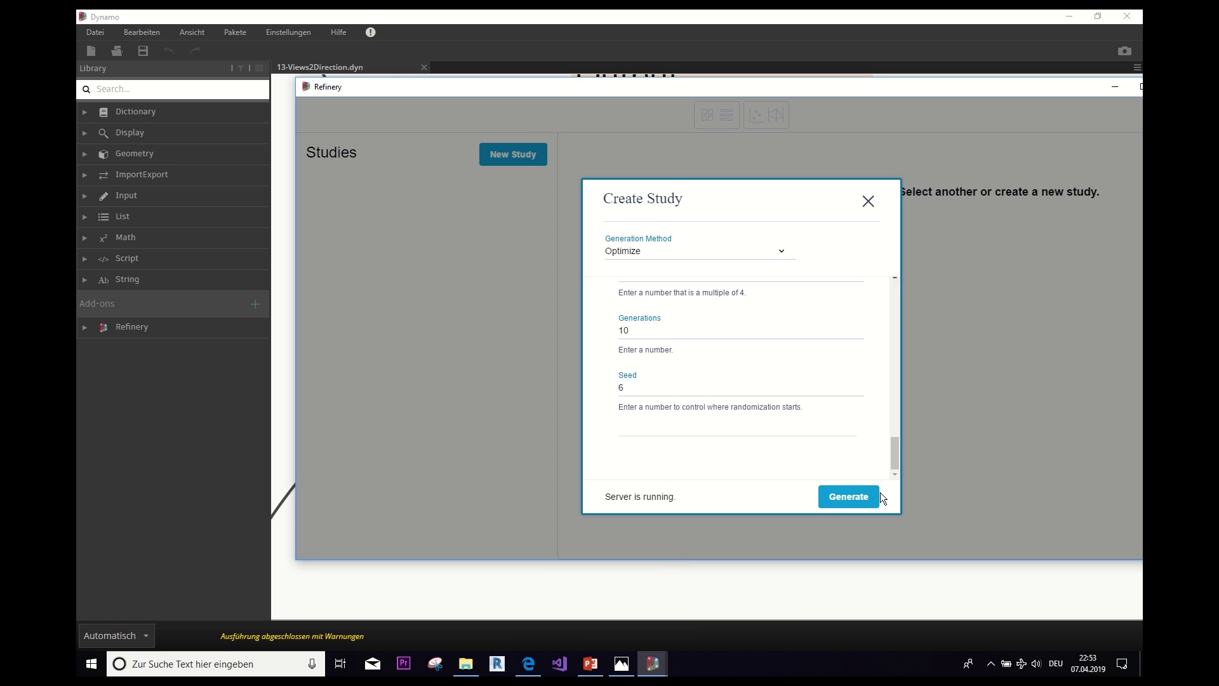
{"action": "left_click", "coordinate": [848, 495]}
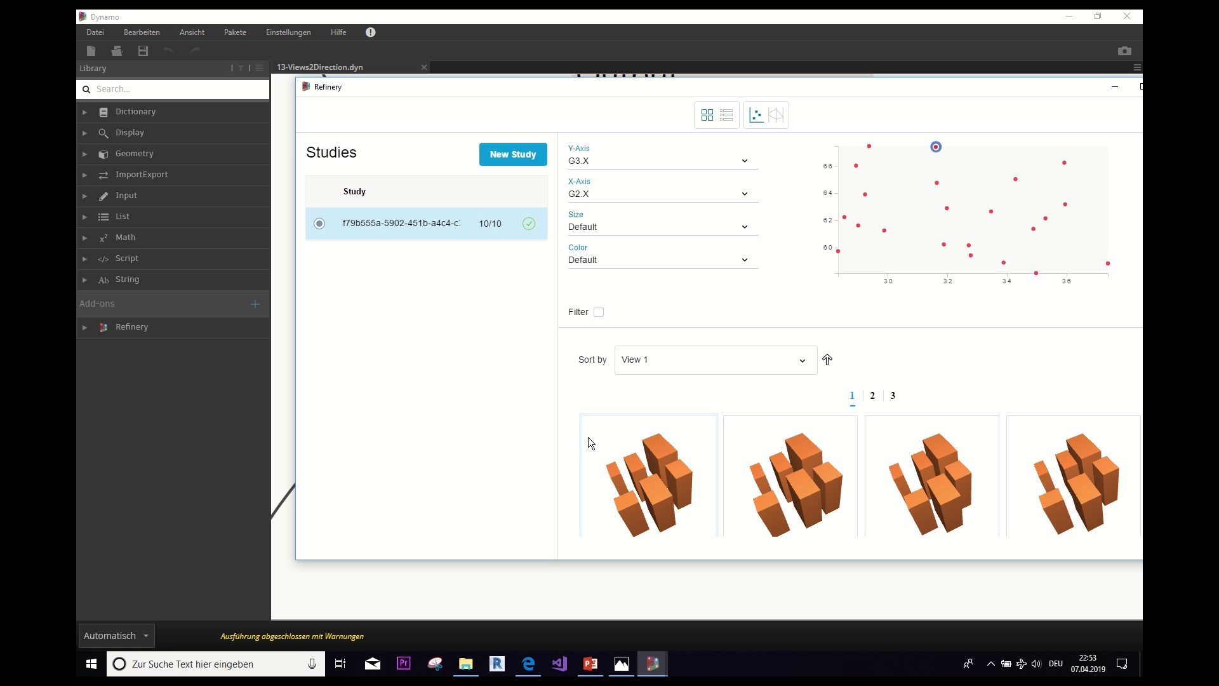
Maximize the Refinery window and examine the design variants across result pages 1 to 3, rotating the third design on page 3.
{"action": "double_click", "coordinate": [1050, 82]}
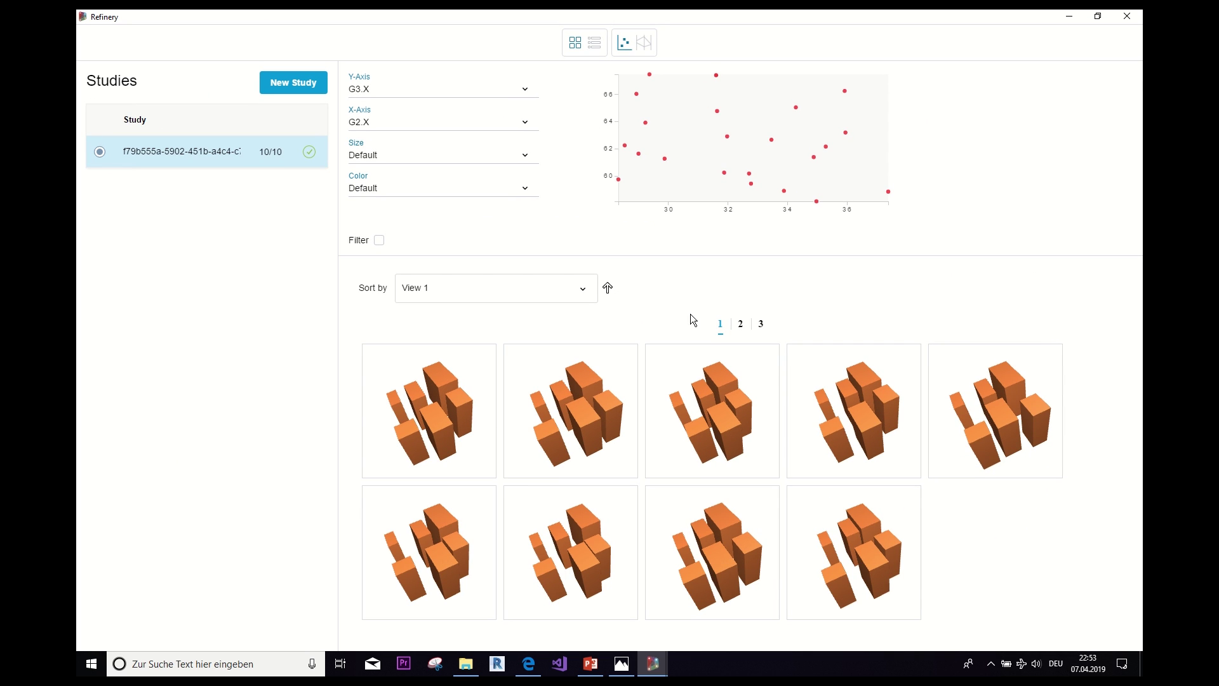
{"action": "left_click", "coordinate": [740, 324]}
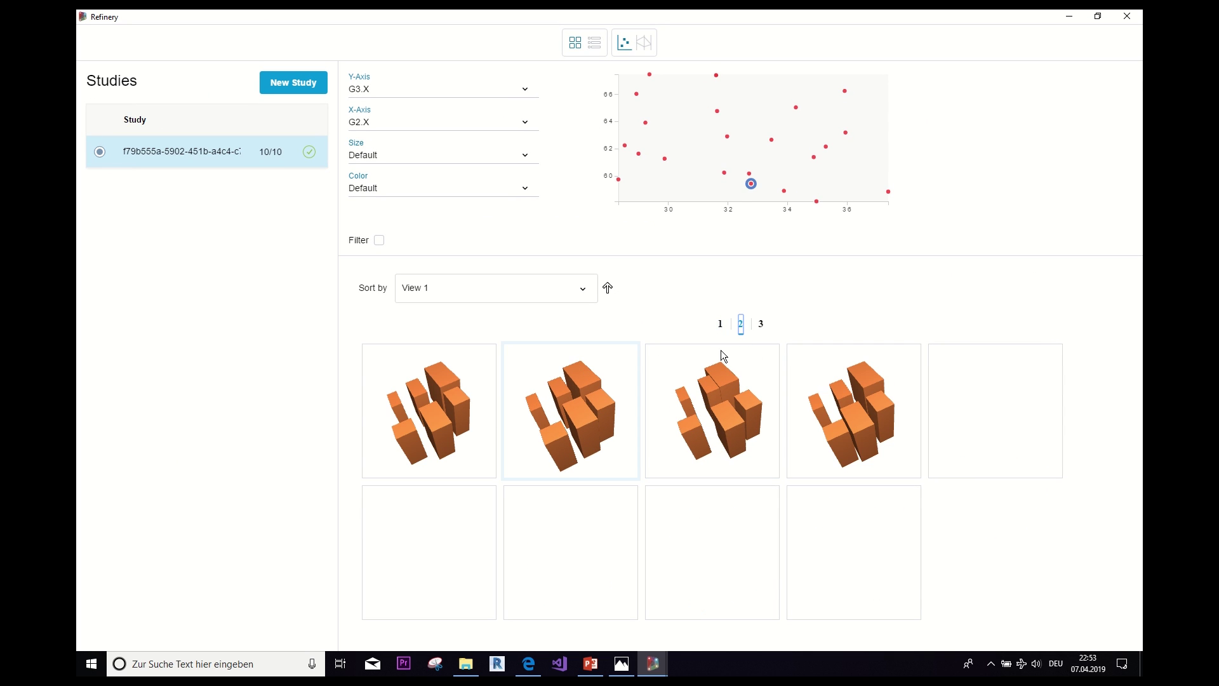
{"action": "left_click", "coordinate": [761, 325]}
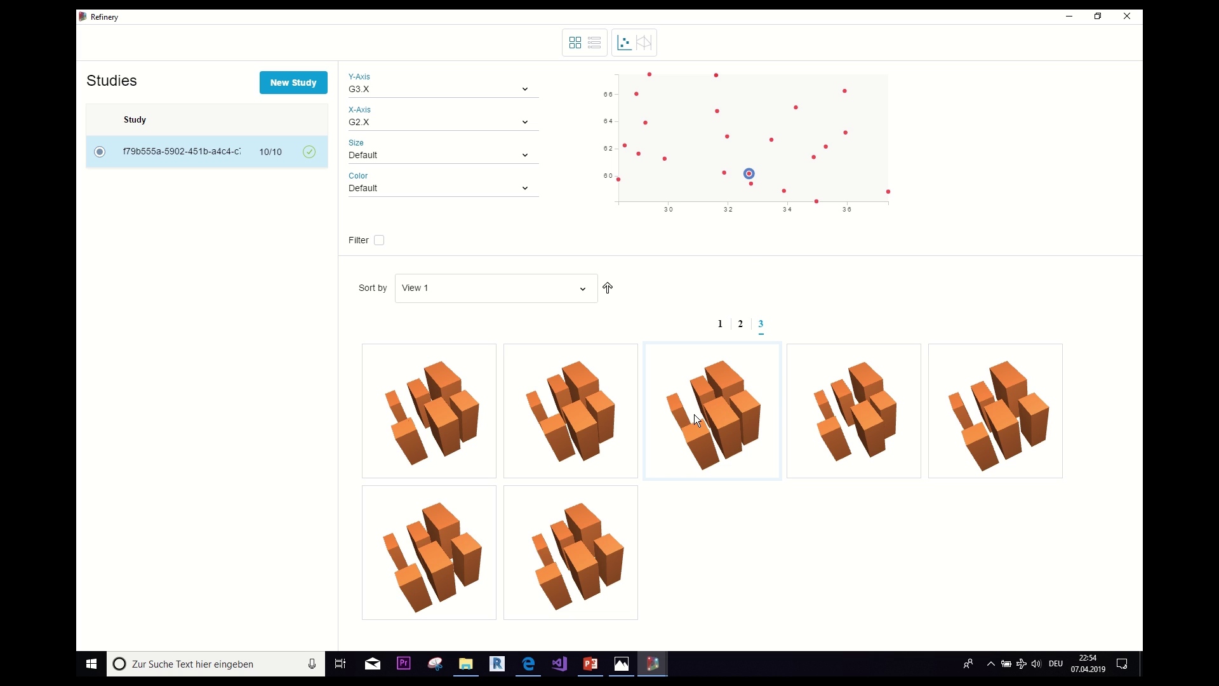
{"action": "mouse_move", "coordinate": [720, 421]}
{"action": "left_mouse_down"}
{"action": "mouse_move", "coordinate": [729, 392]}
{"action": "mouse_move", "coordinate": [721, 414]}
{"action": "mouse_move", "coordinate": [692, 416]}
{"action": "mouse_move", "coordinate": [726, 423]}
{"action": "left_mouse_up"}
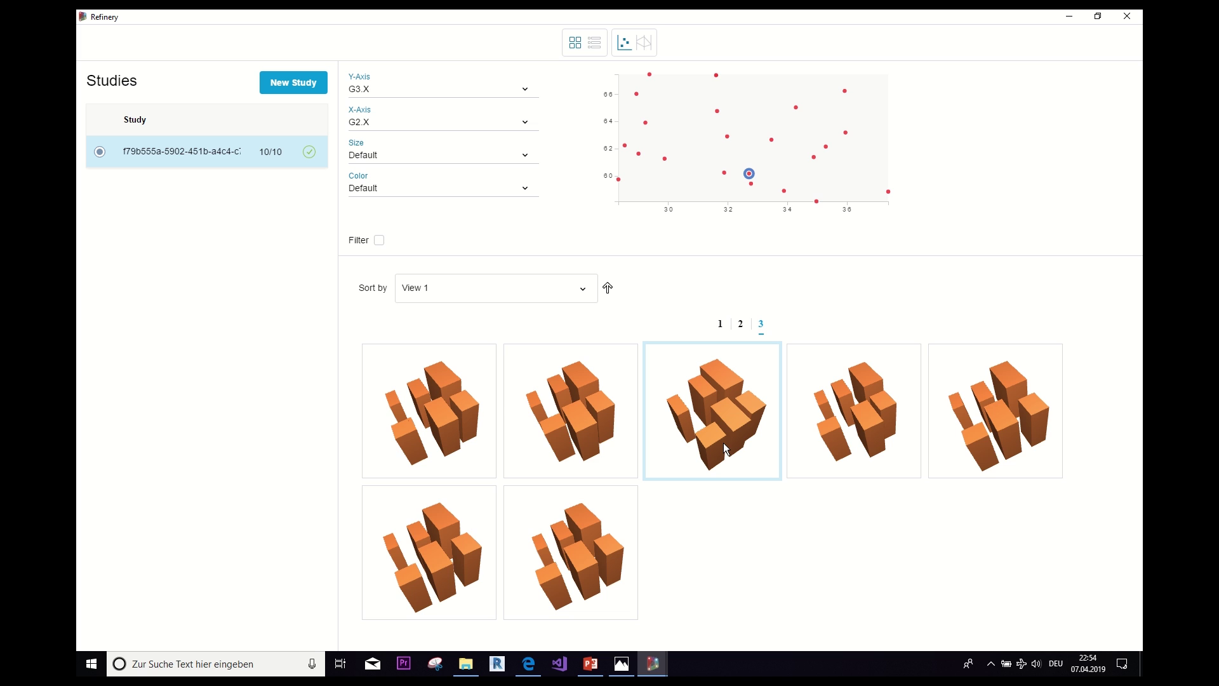
{"action": "left_click", "coordinate": [739, 325]}
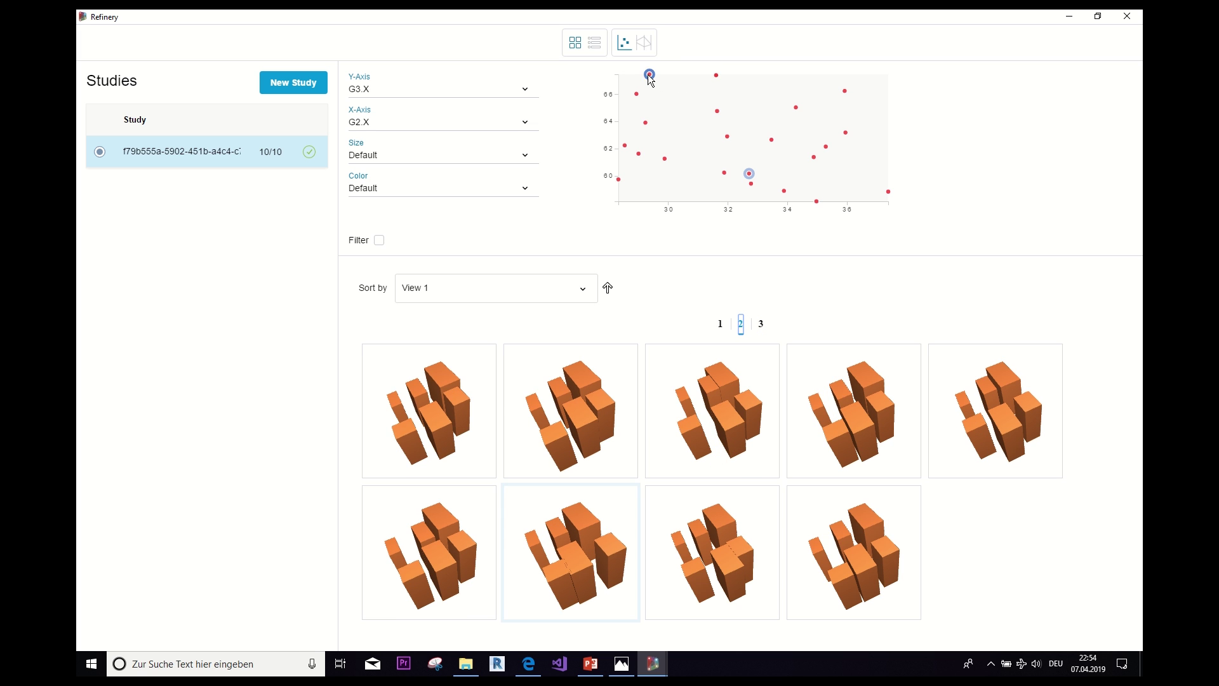
Examine the study's results as a parallel coordinates plot and close Refinery.
{"action": "left_click", "coordinate": [644, 45]}
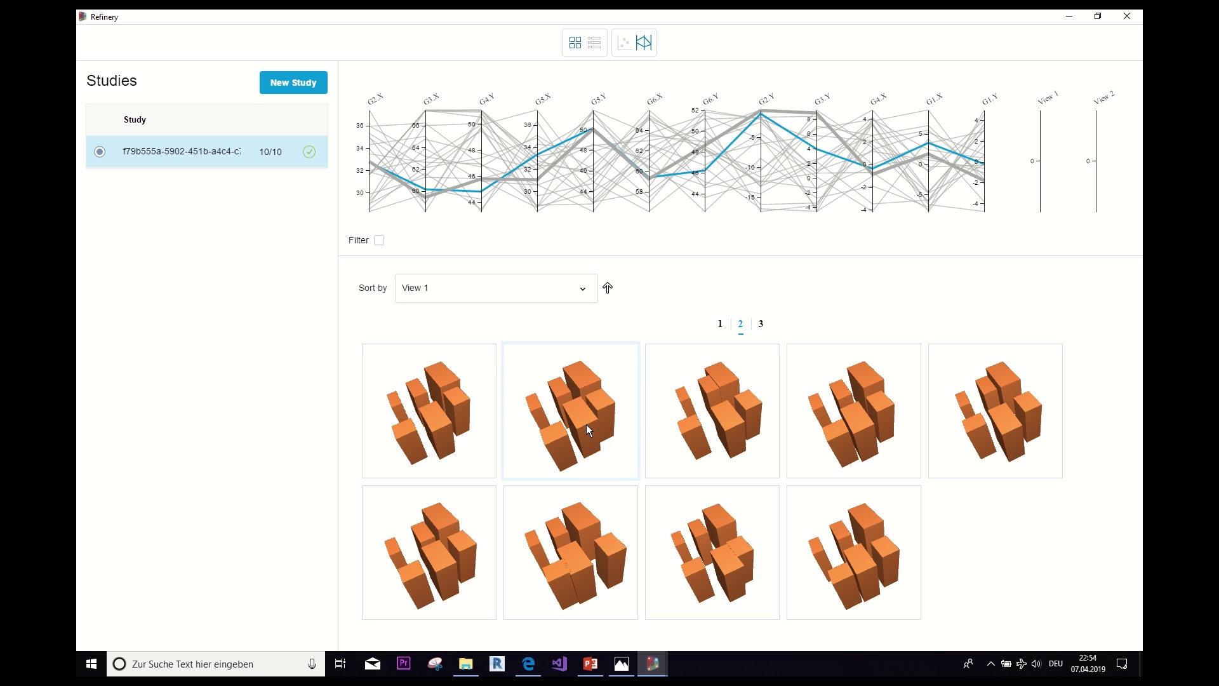
{"action": "left_click", "coordinate": [1126, 15]}
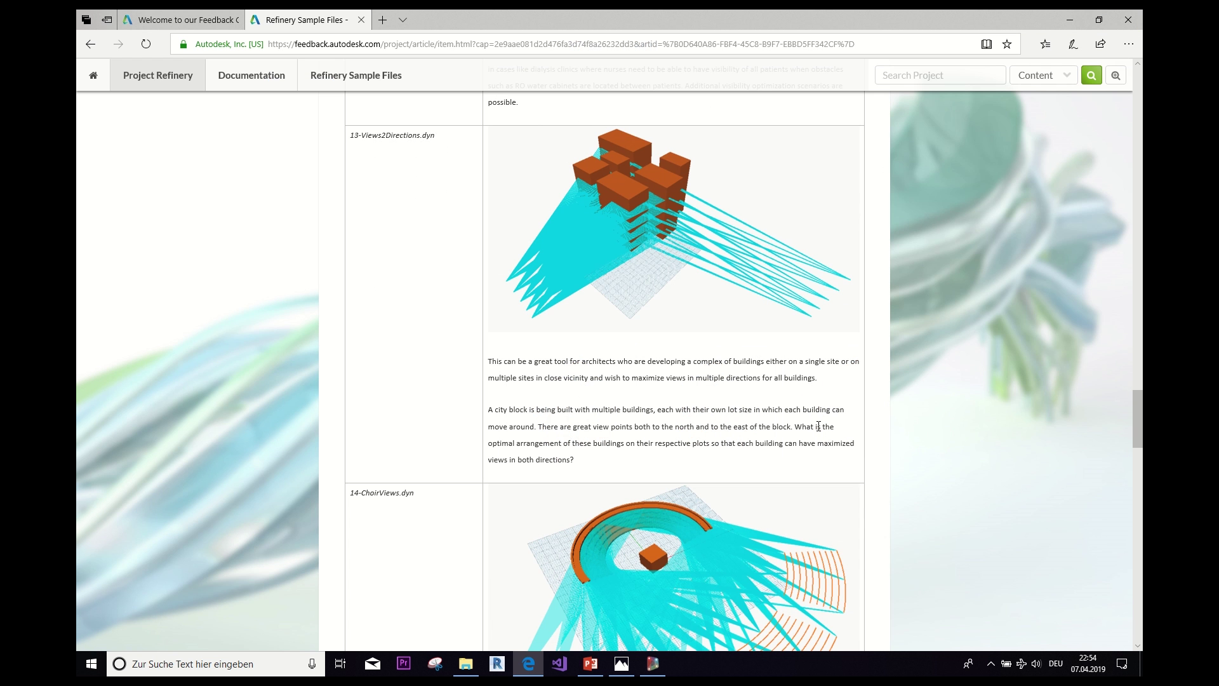